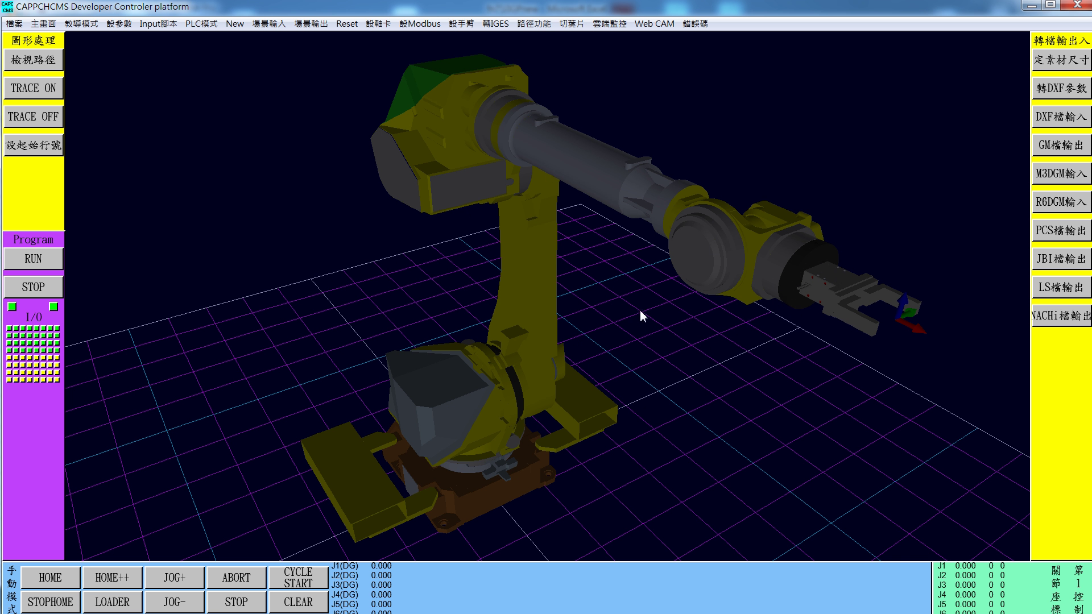
# - Switch to File Explorer and open the SCHUNK folder on drive D to look through its gripper component folders
pyautogui.press('super')
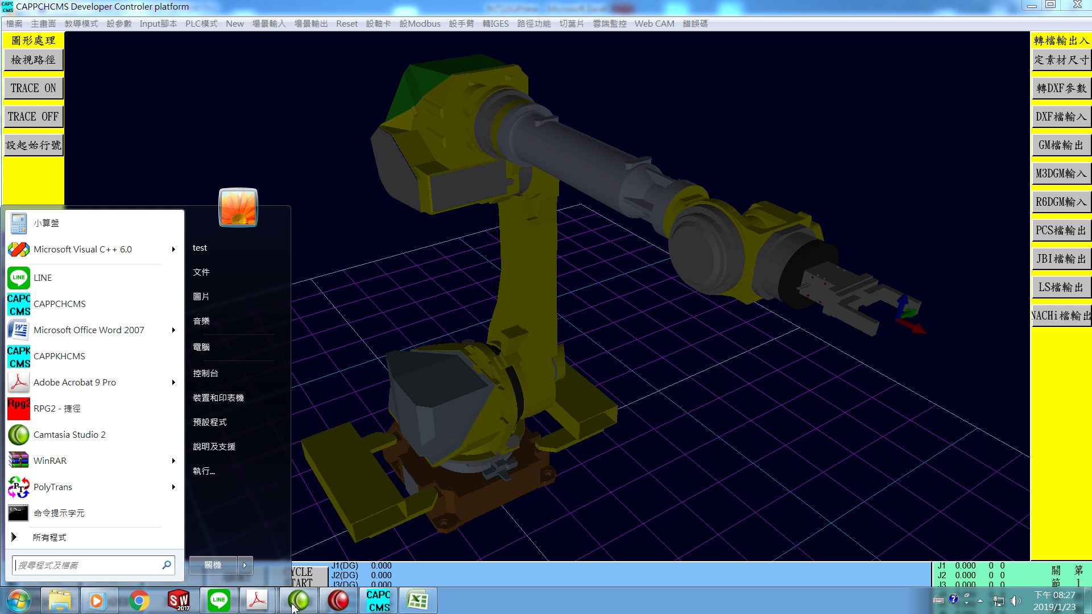
pyautogui.click(68, 606)
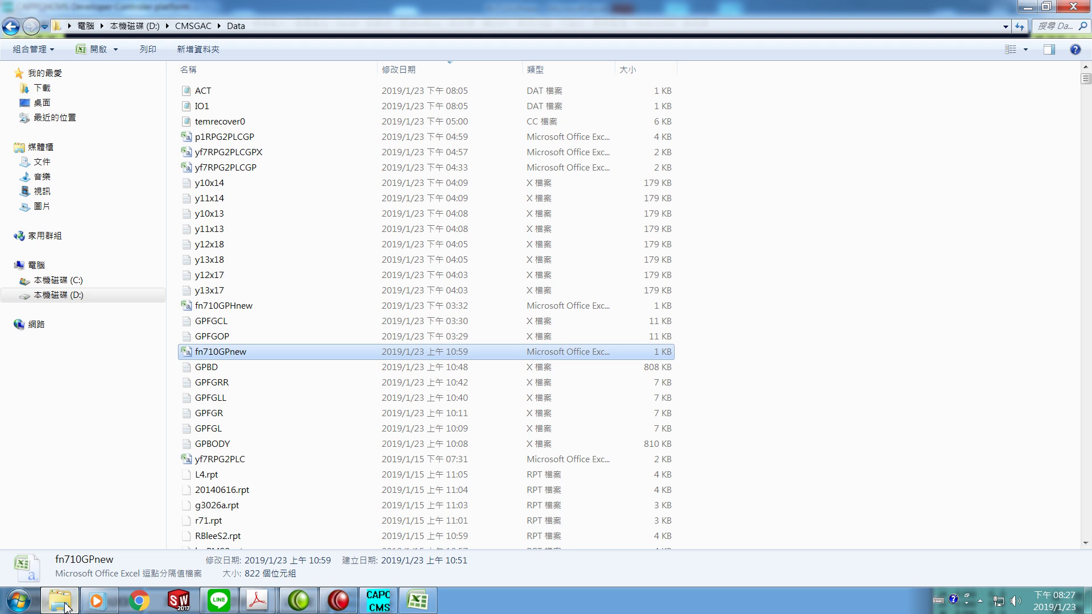
pyautogui.click(73, 296)
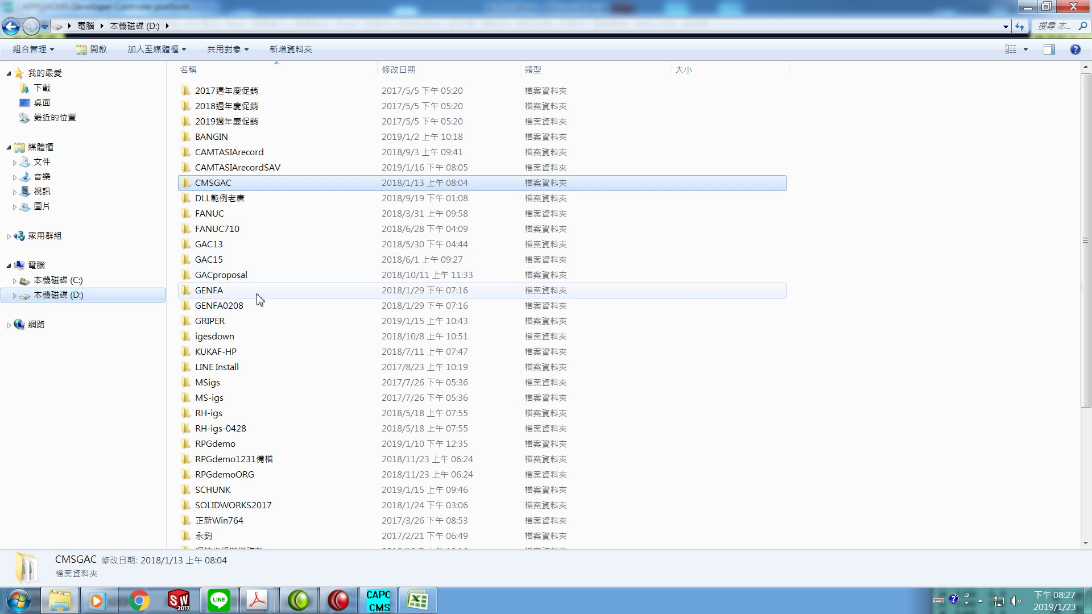
pyautogui.click(212, 493)
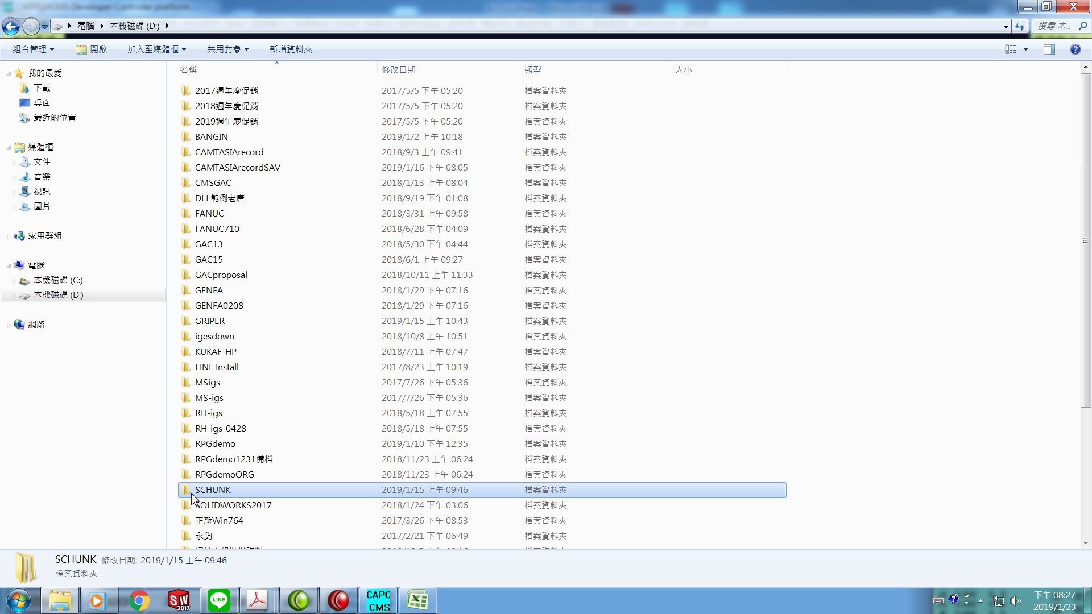
pyautogui.doubleClick(195, 492)
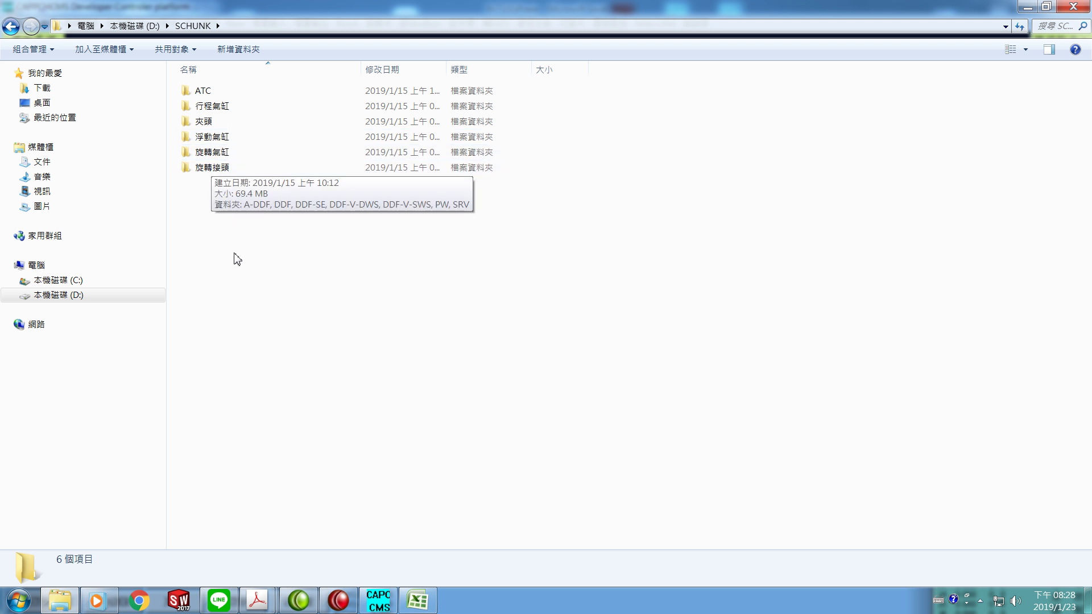
# - Switch to Acrobat and view the gripper pictures in CAT_PGNplus.pdf and HSK_CAPTO_KM_german.pdf
pyautogui.click(257, 600)
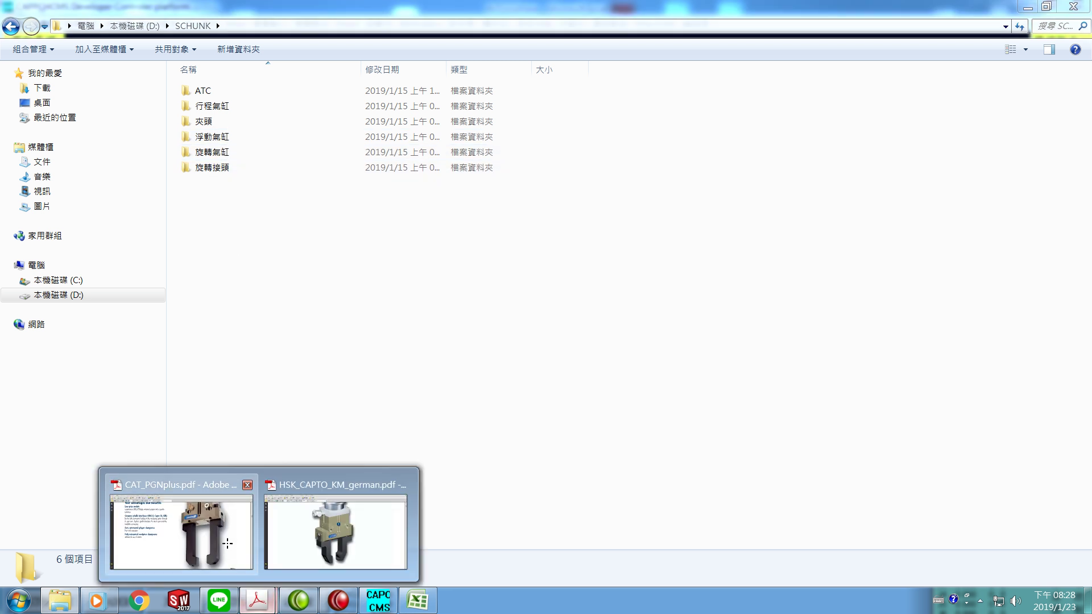
pyautogui.click(229, 549)
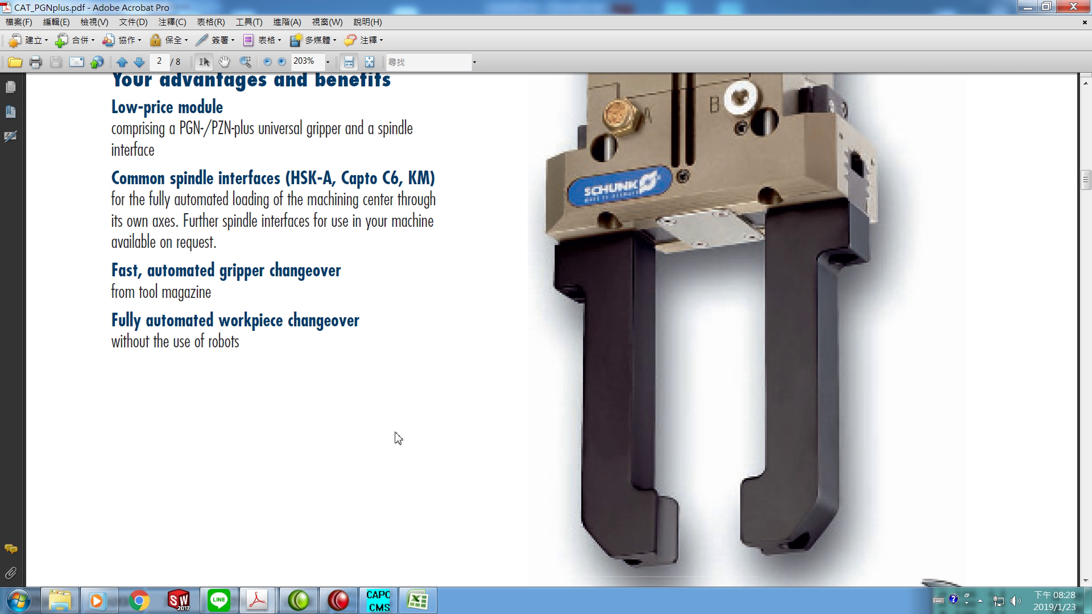
pyautogui.moveTo(277, 604)
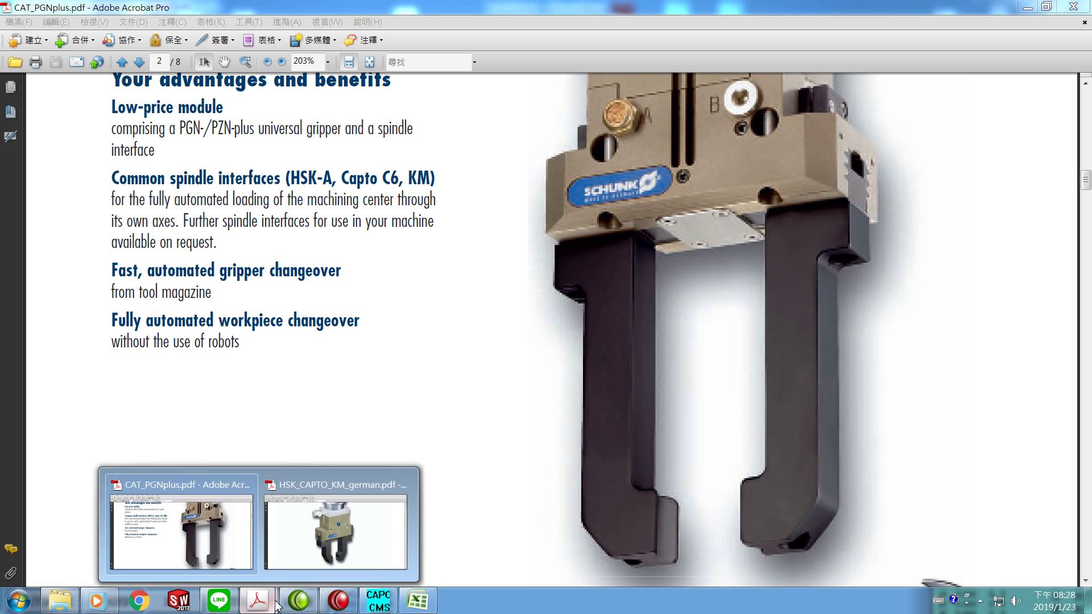
pyautogui.click(304, 560)
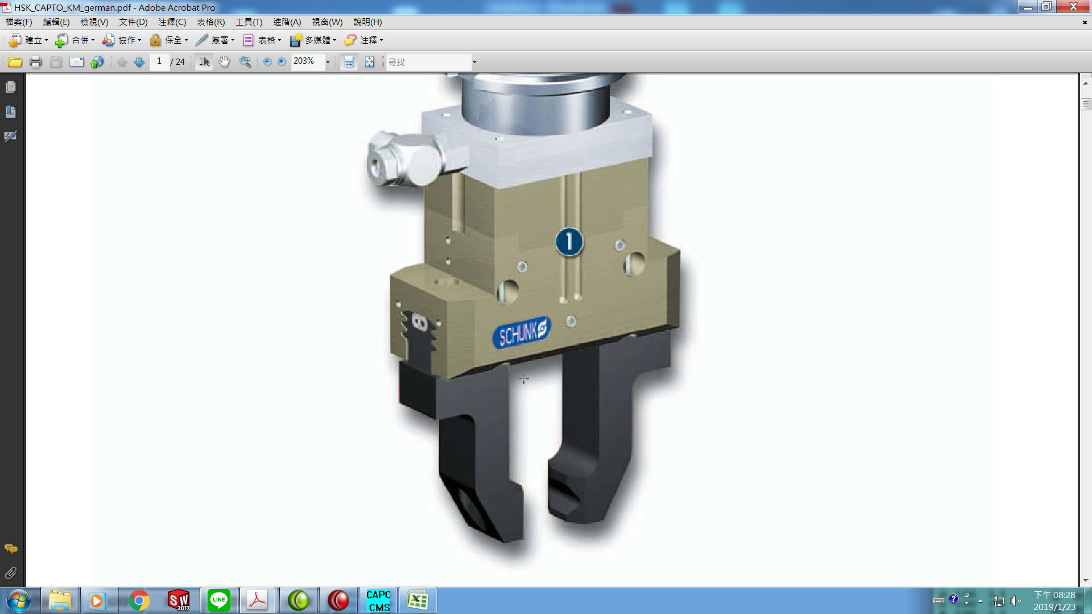
# - Switch to CAPPCHCMS and toggle the first yellow I/O point to demonstrate the gripper's movement
pyautogui.moveTo(380, 608)
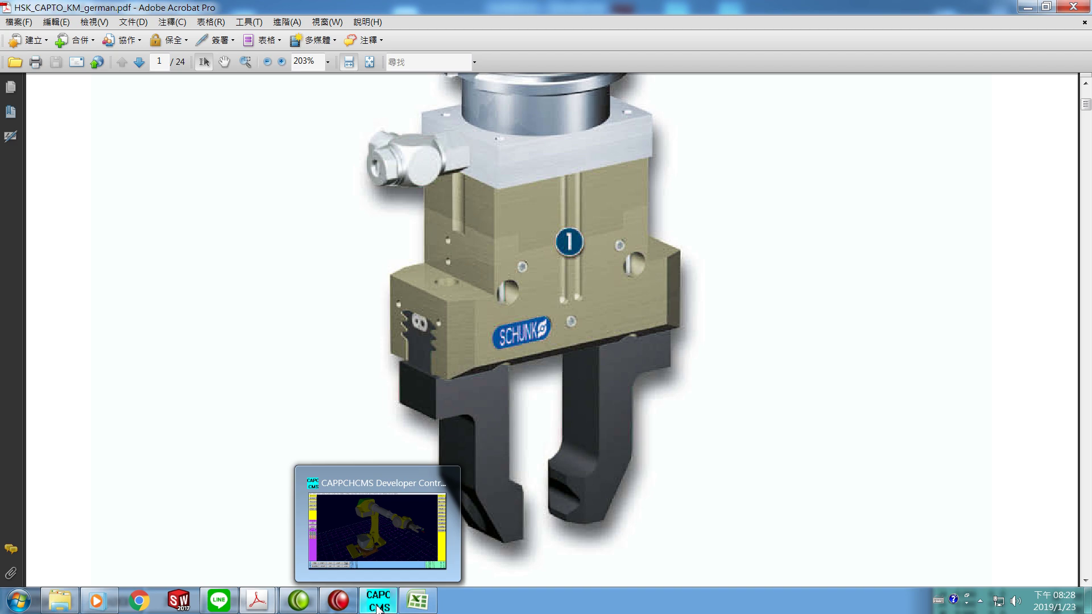
pyautogui.click(420, 536)
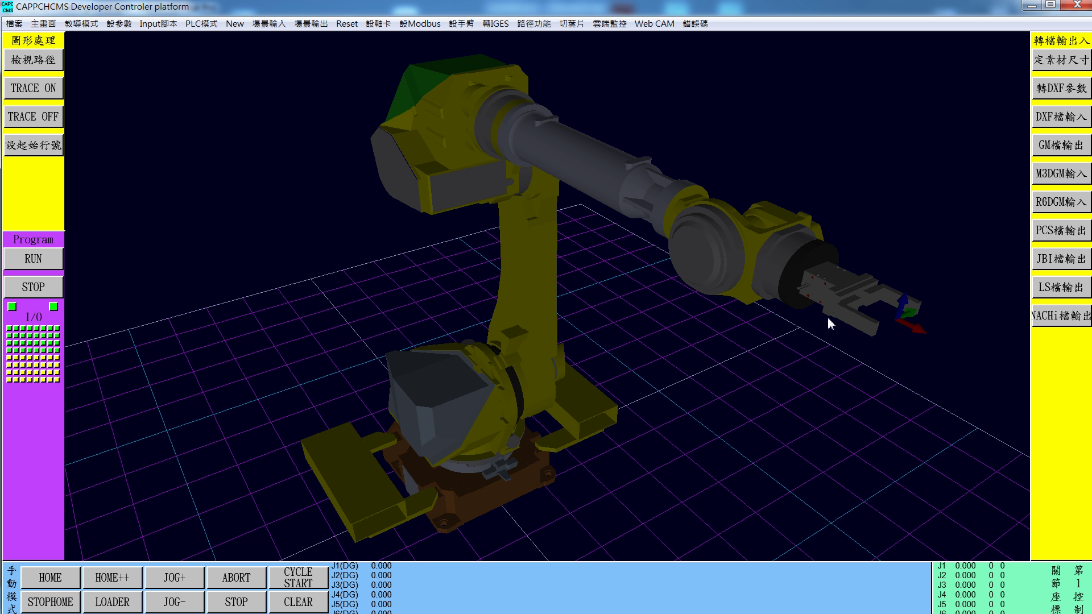
pyautogui.click(9, 359)
# - Switch to Excel and select rows 9 to 11 of fn710GPnew, which define the gripper body and both fingers
pyautogui.press('super')
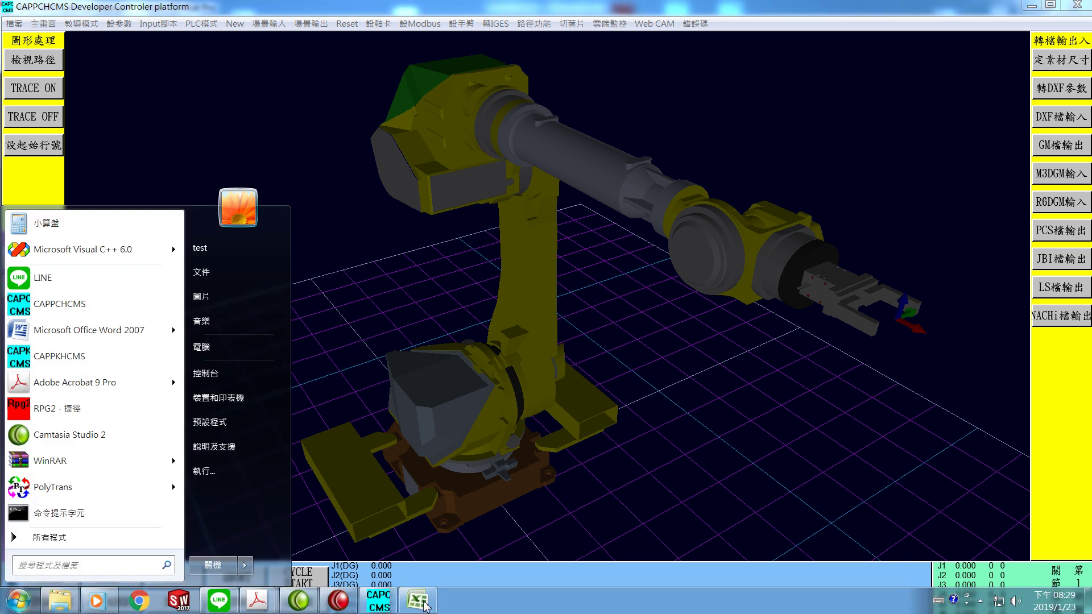
pyautogui.click(421, 602)
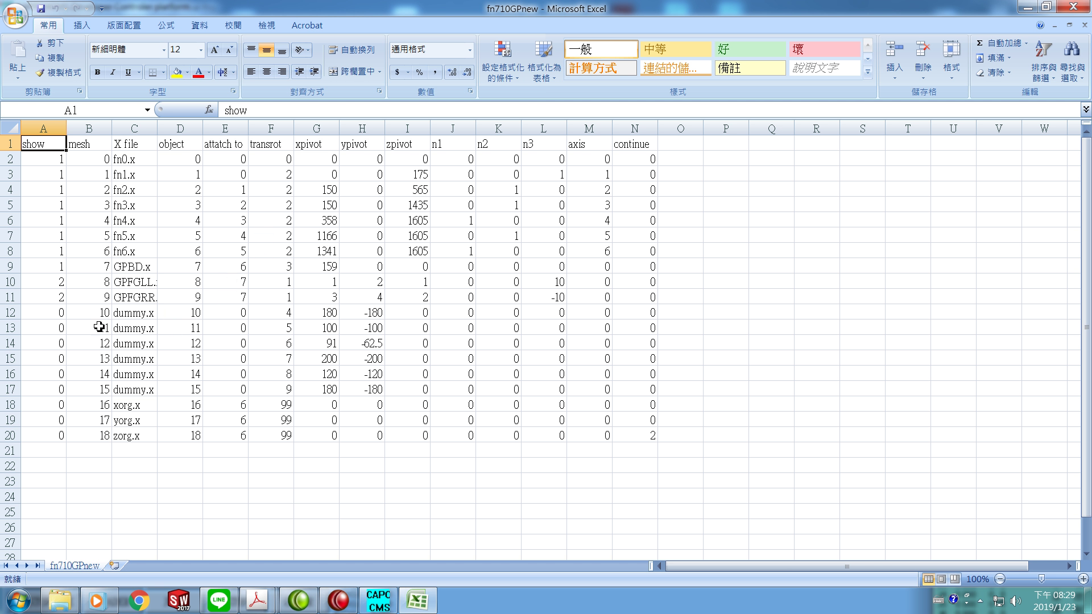
pyautogui.moveTo(10, 269); pyautogui.dragTo(10, 299)
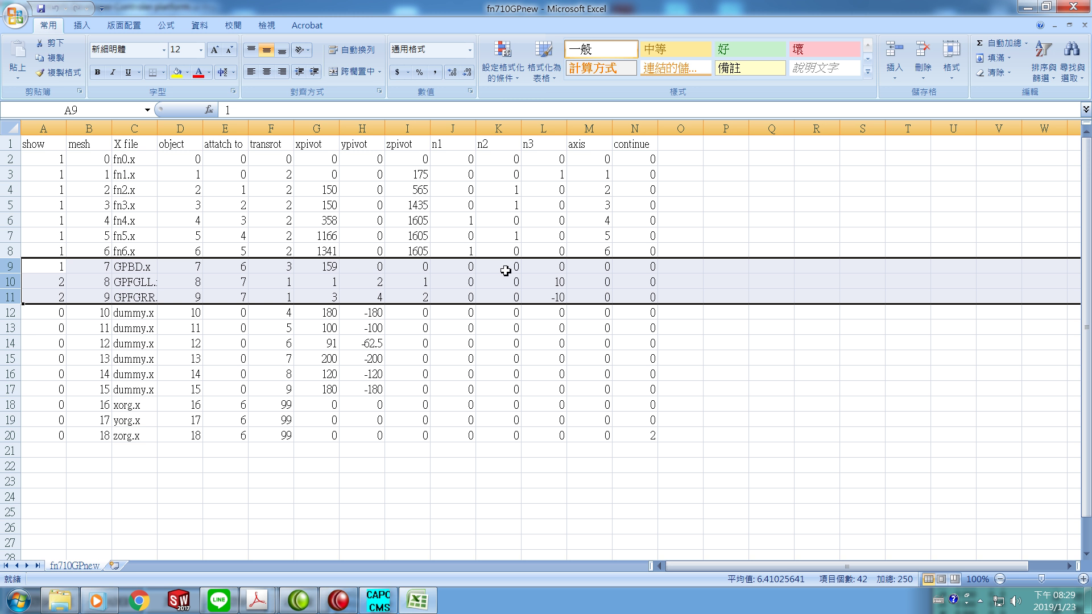
# - Switch to CAPPCHCMS, check the robot arm's tool data settings, and close them without changes
pyautogui.click(377, 602)
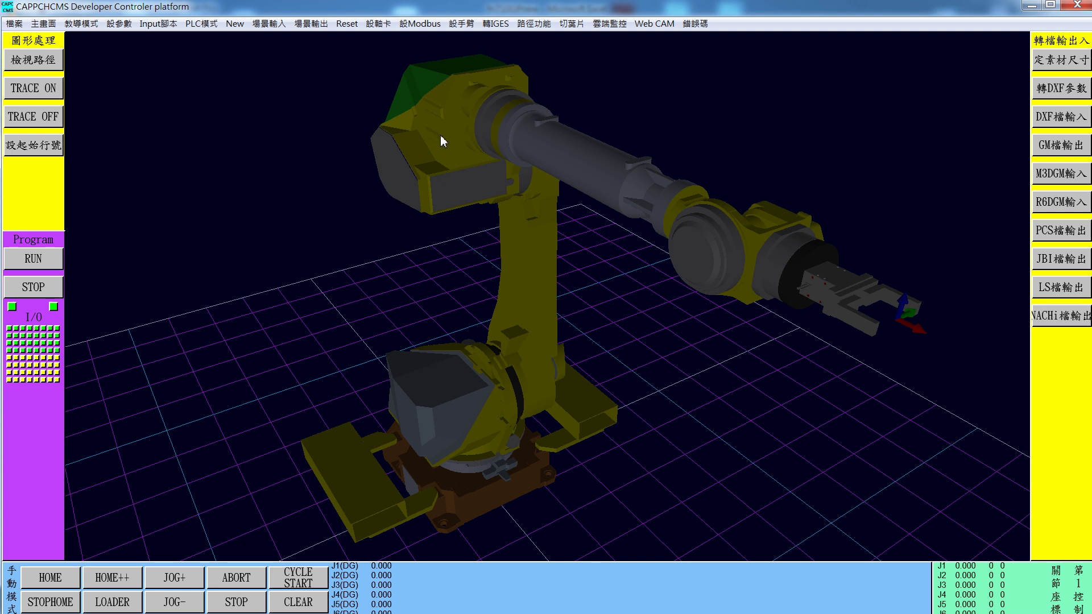
pyautogui.click(465, 25)
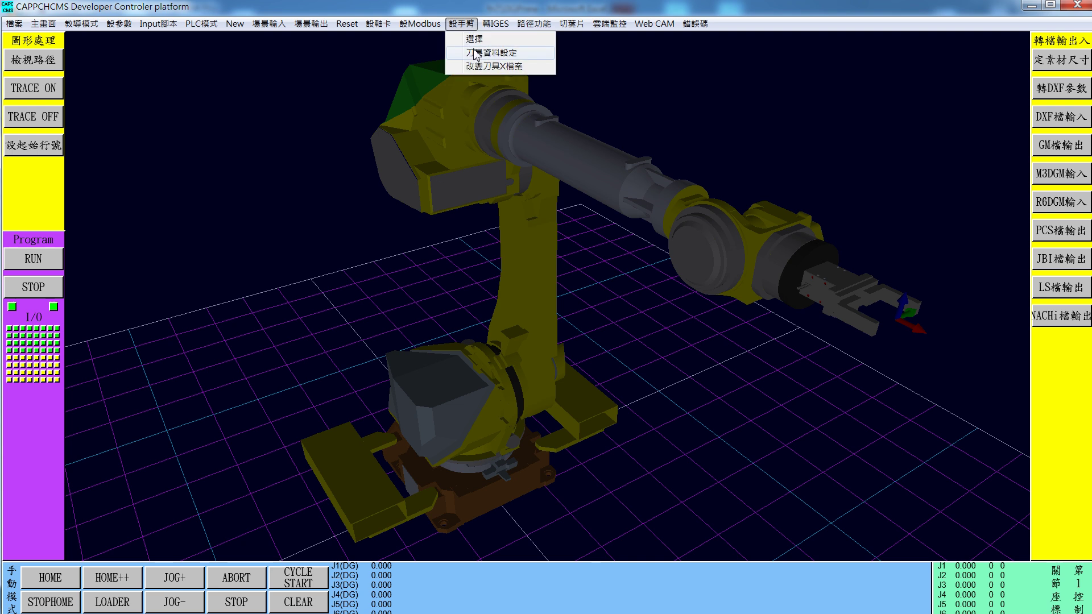
pyautogui.click(478, 49)
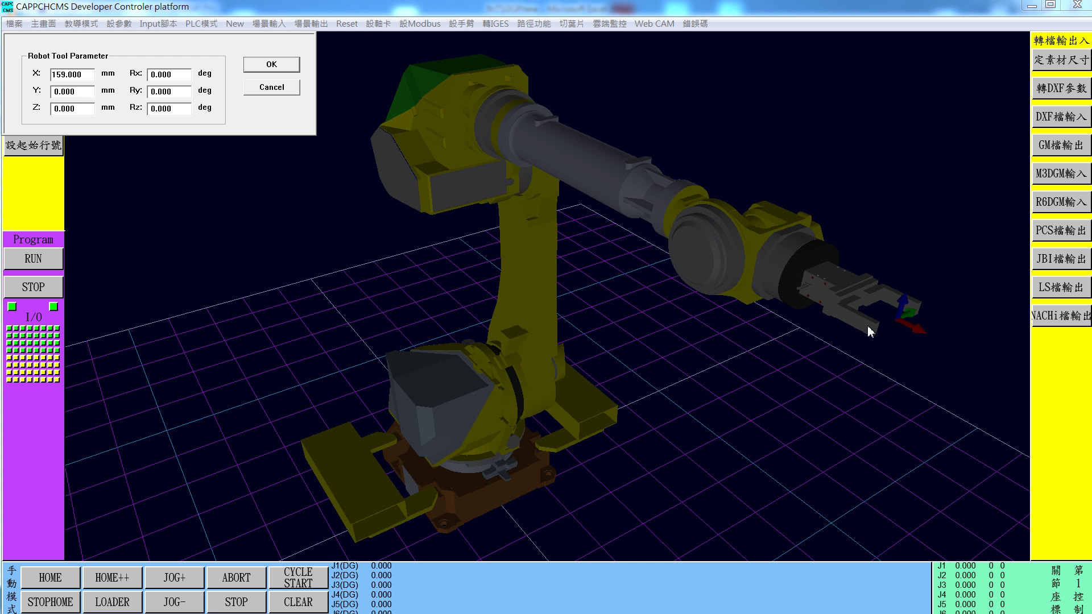
pyautogui.click(288, 90)
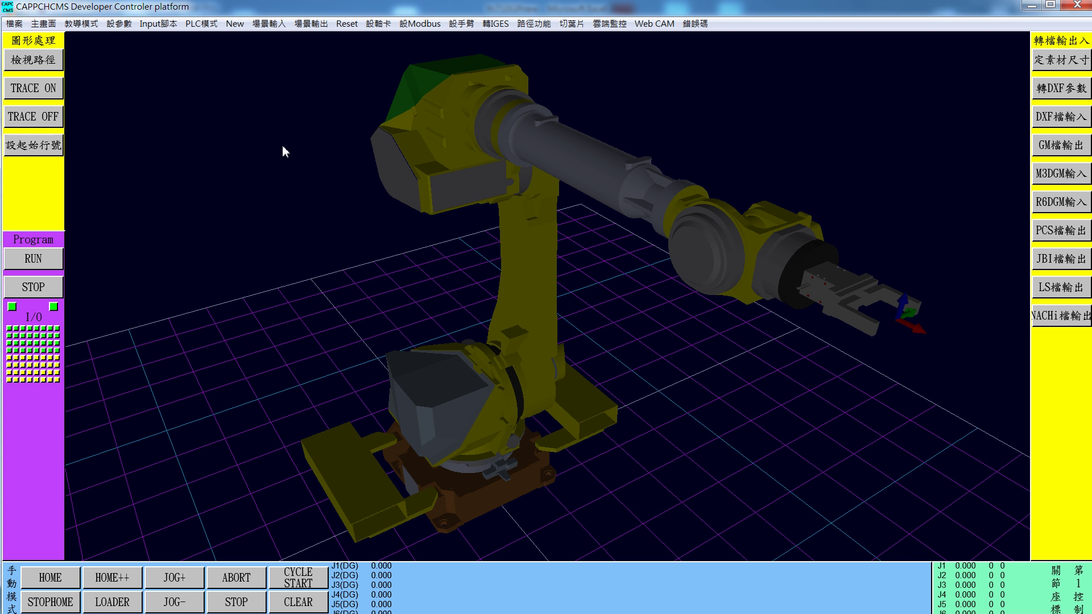
# - Switch to Excel and examine the parameters in the gripper body and finger rows of fn710GPnew
pyautogui.press('super')
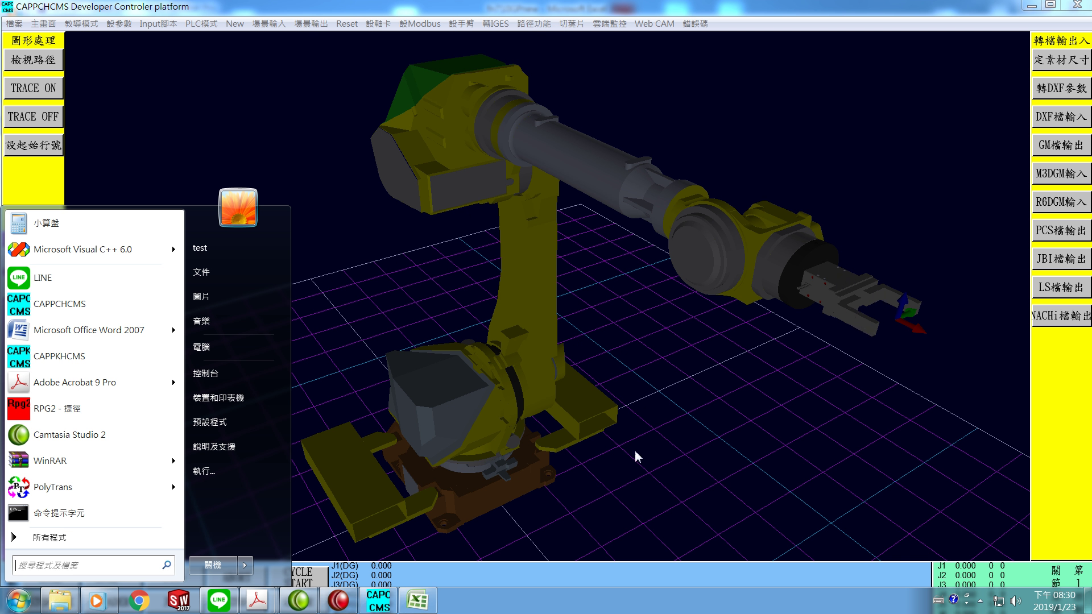
pyautogui.click(422, 602)
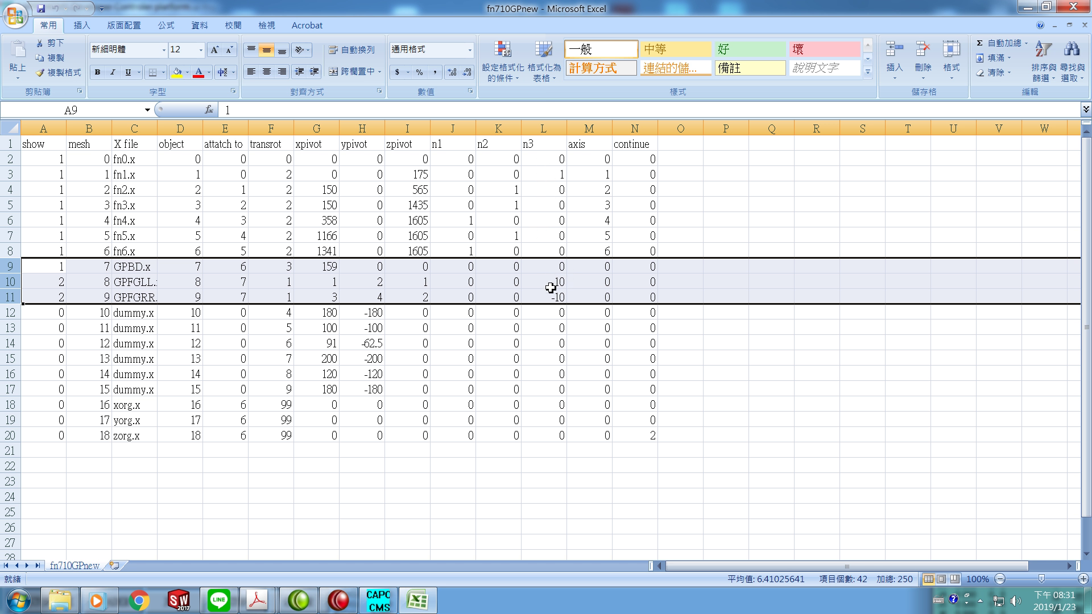
# - Switch to CAPPCHCMS and test the gripper by turning the first yellow I/O point on and back off
pyautogui.click(386, 604)
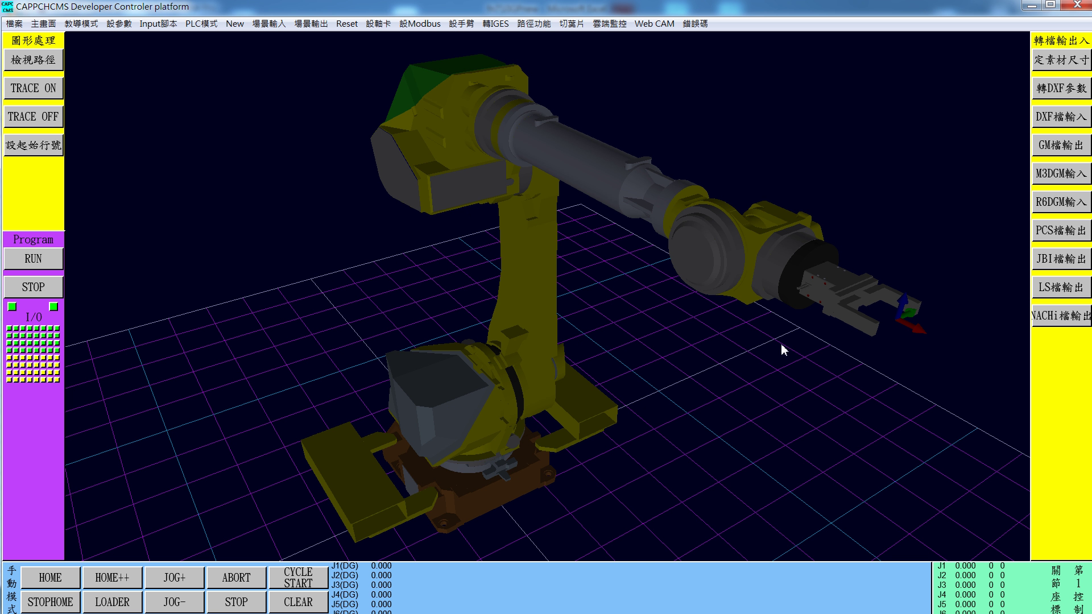
pyautogui.click(9, 358)
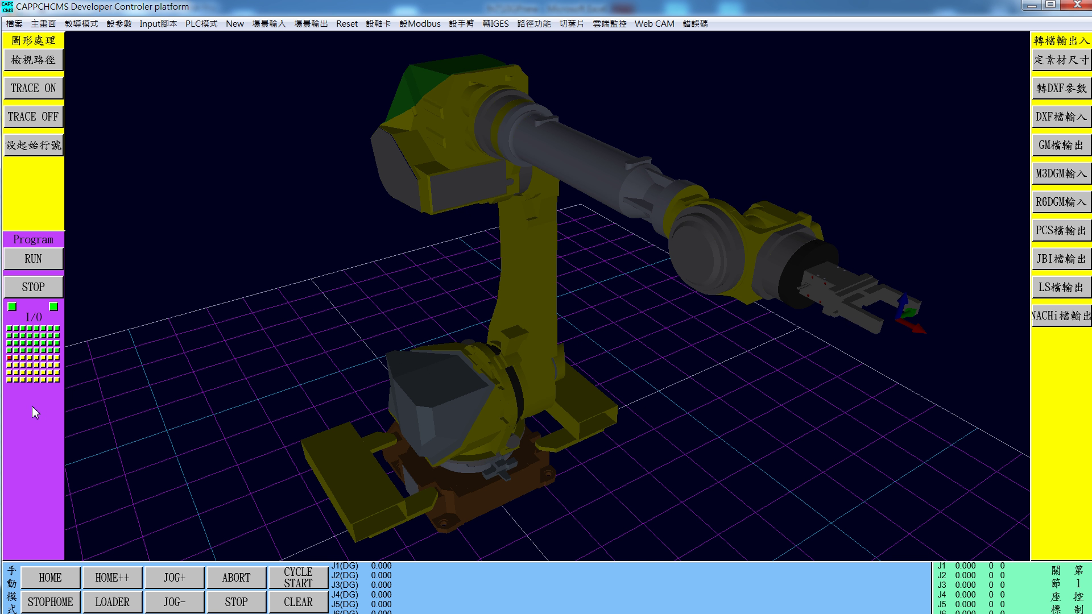
pyautogui.click(9, 359)
# - Review the n3 values of the GPFGLL and GPFGRR finger rows in Excel, and return to CAPPCHCMS
pyautogui.press('super')
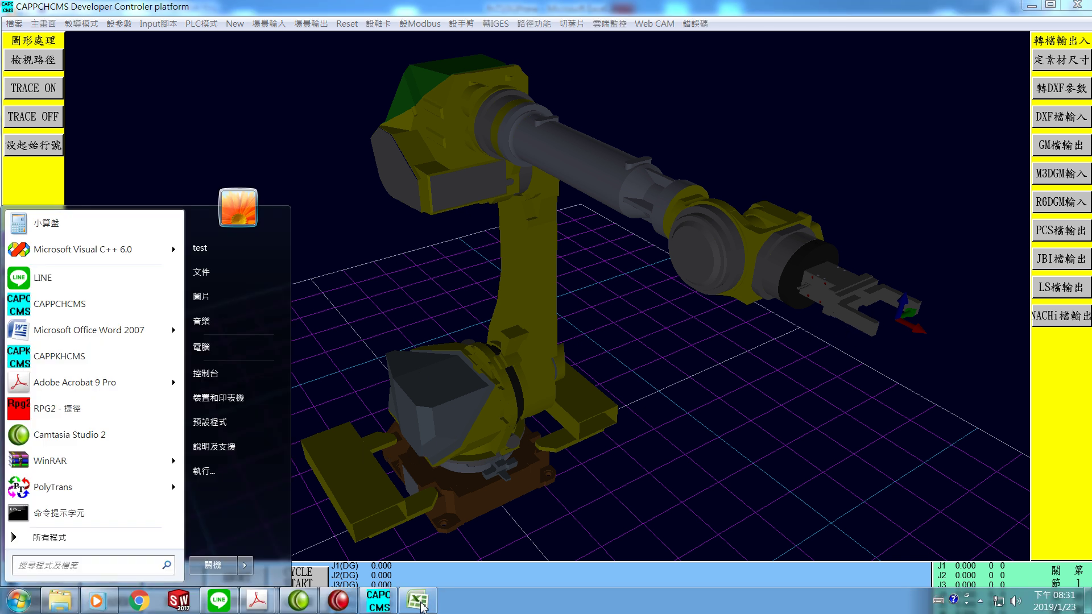
pyautogui.click(424, 604)
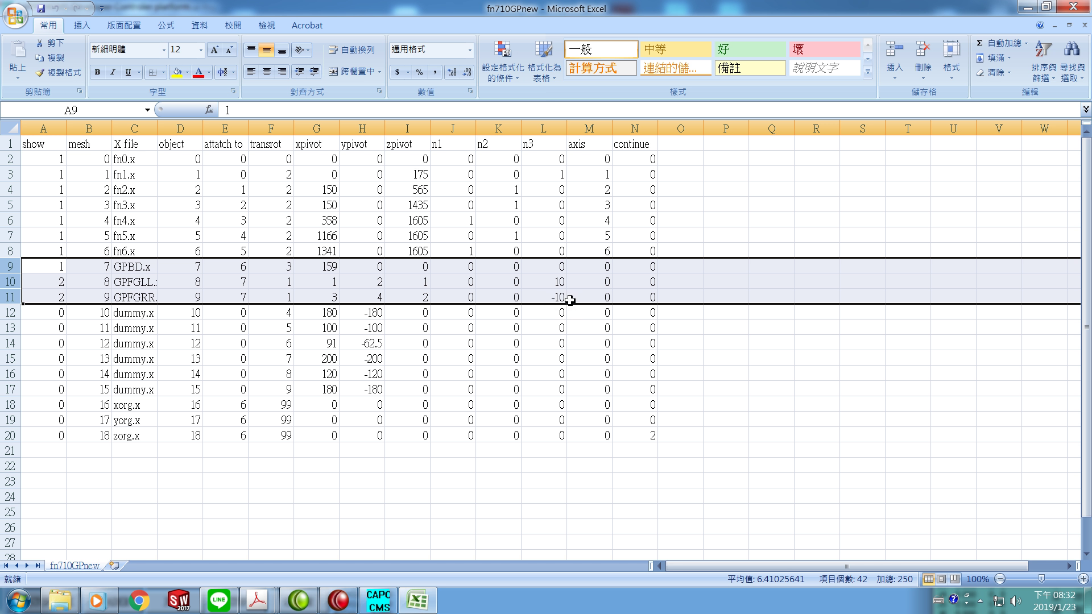
pyautogui.click(378, 600)
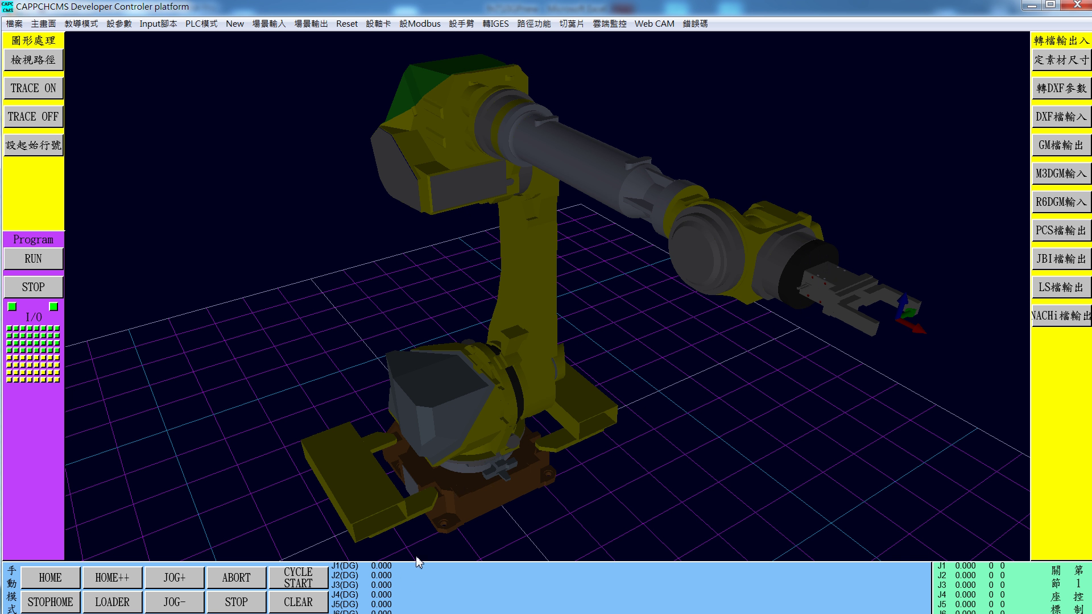
# - Switch to SOLIDWORKS and open the recent GPFGRR finger assembly without rebuilding it
pyautogui.press('super')
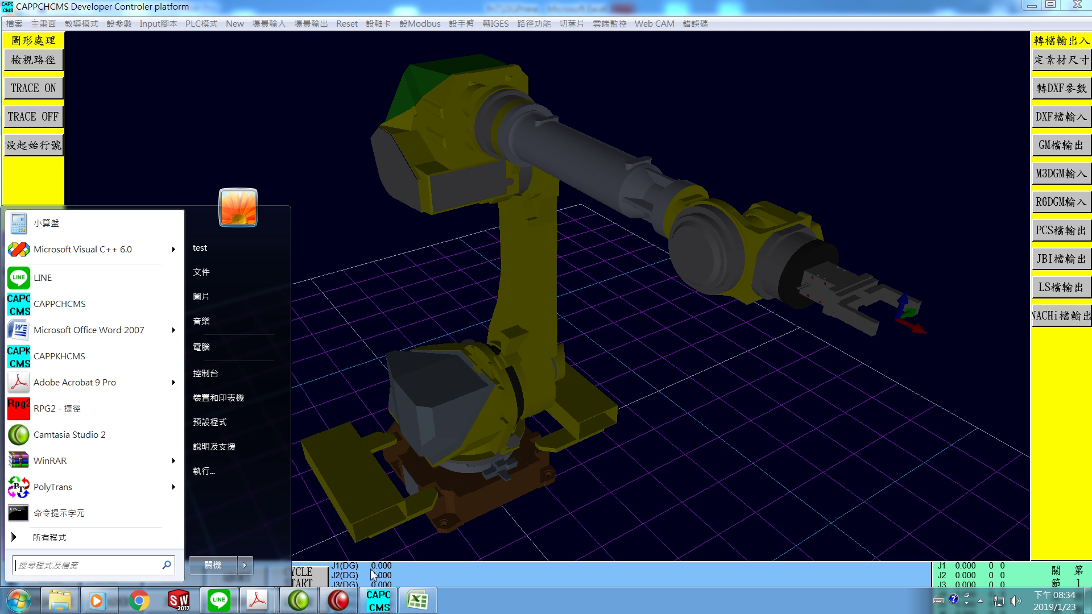
pyautogui.click(180, 600)
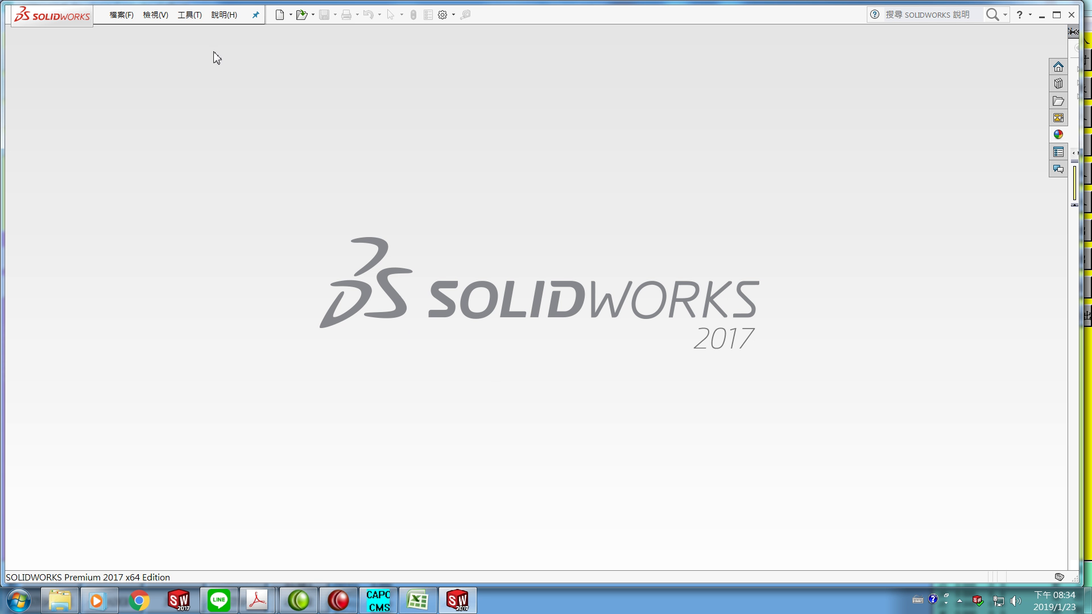
pyautogui.click(115, 16)
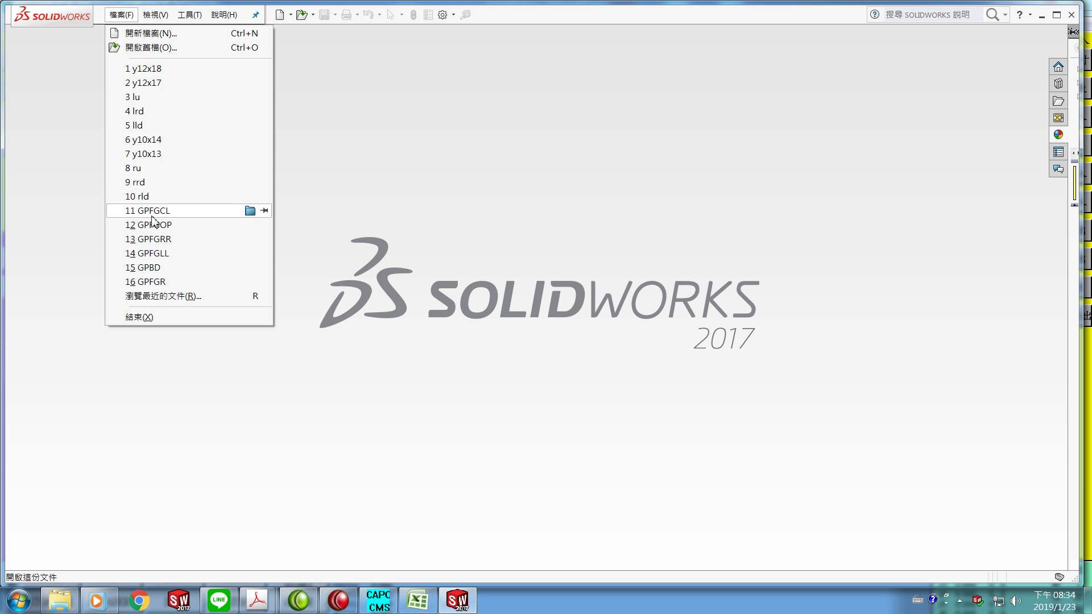
pyautogui.click(157, 240)
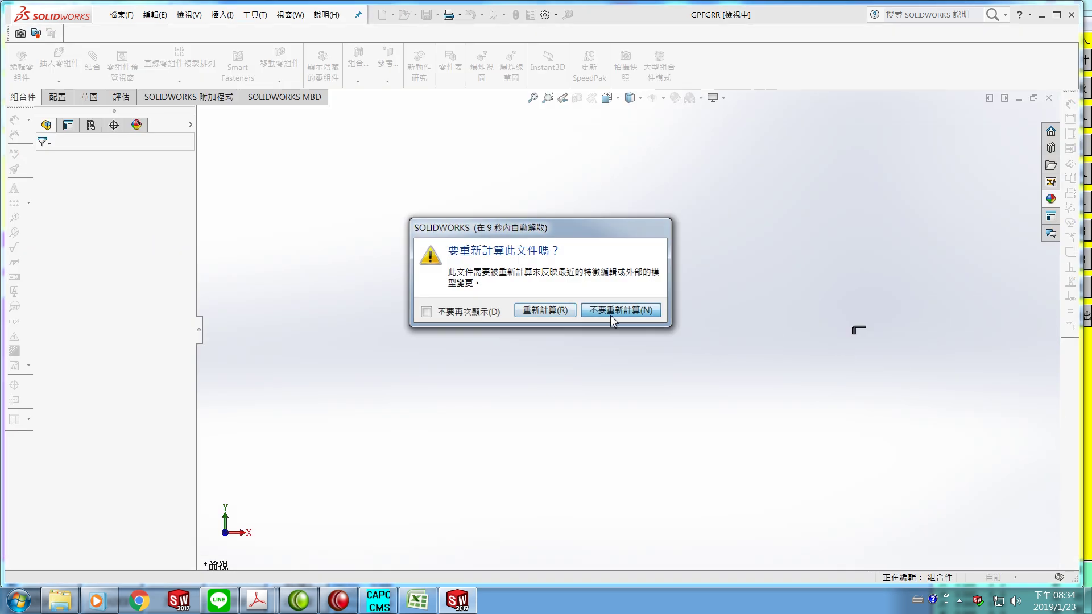
pyautogui.click(612, 321)
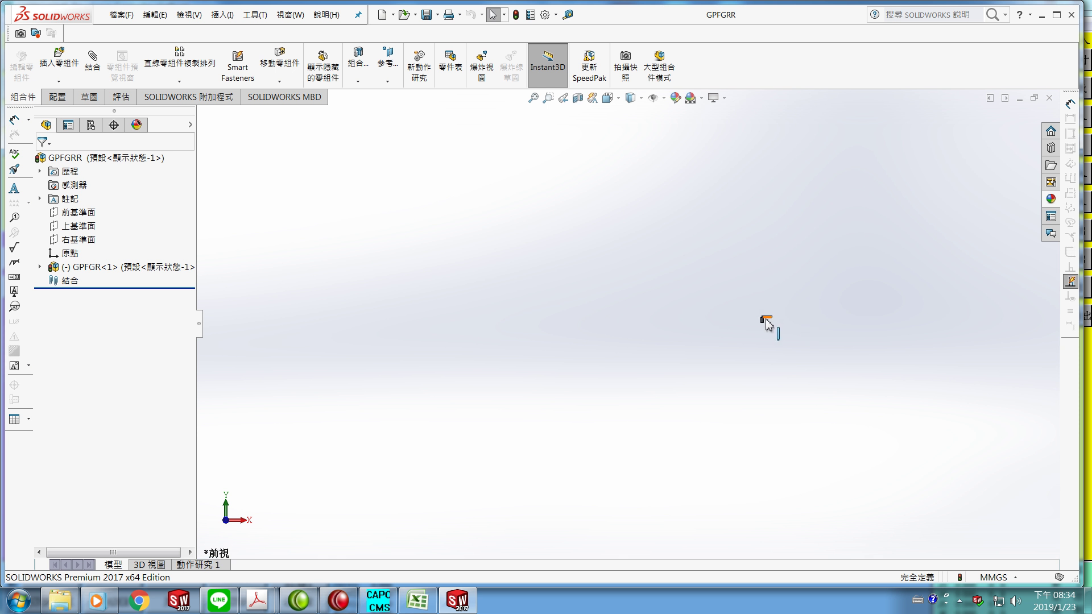
pyautogui.scroll(-5, 739, 330)
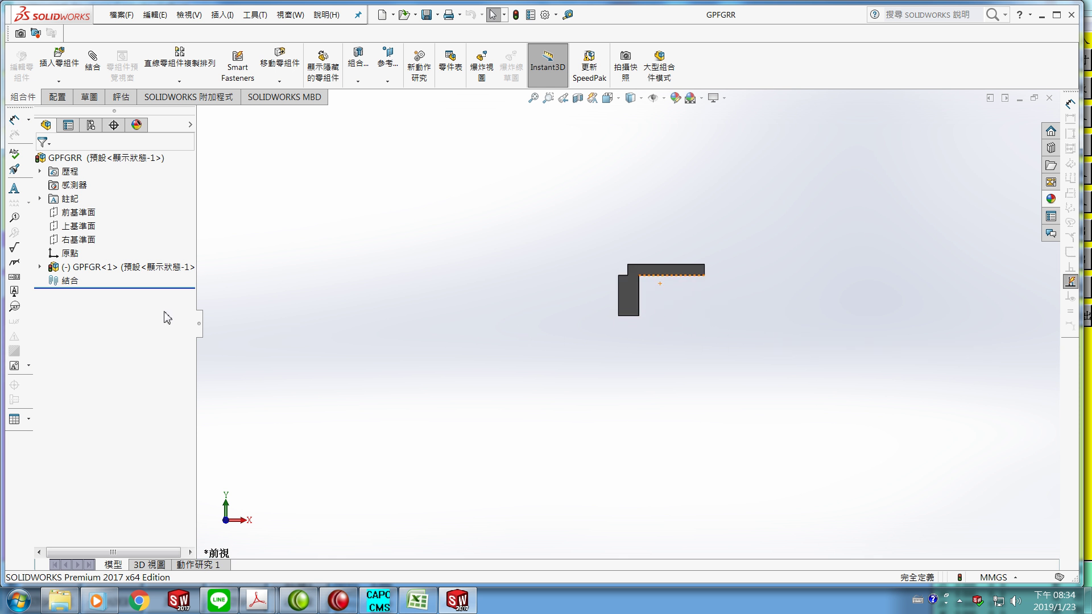
# - Insert the GPFGLL finger assembly from the GRIPER folder at the assembly origin without rebuilding it
pyautogui.click(59, 64)
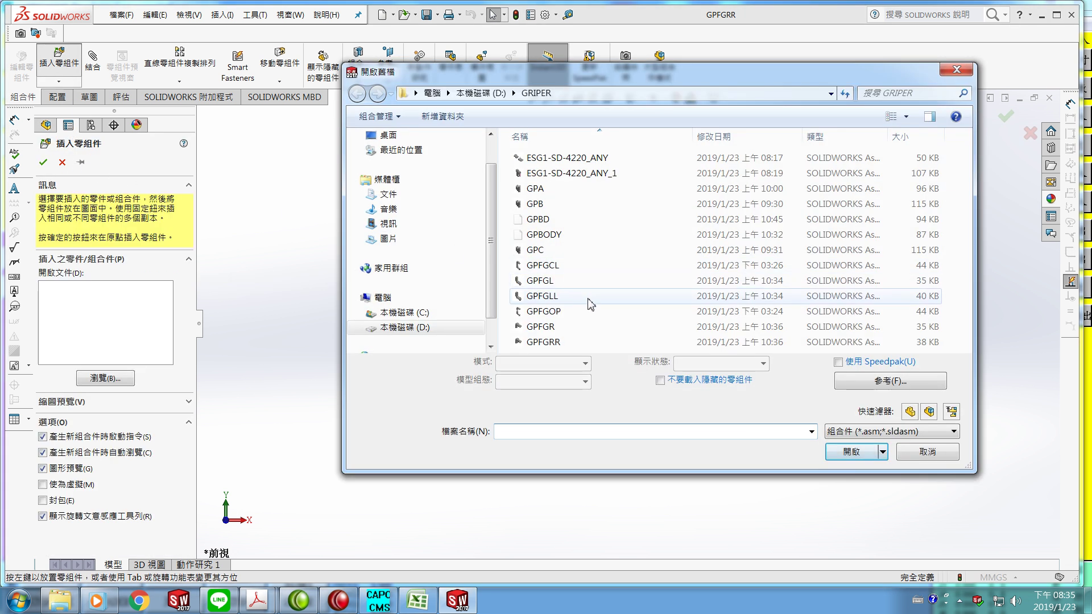
pyautogui.click(545, 302)
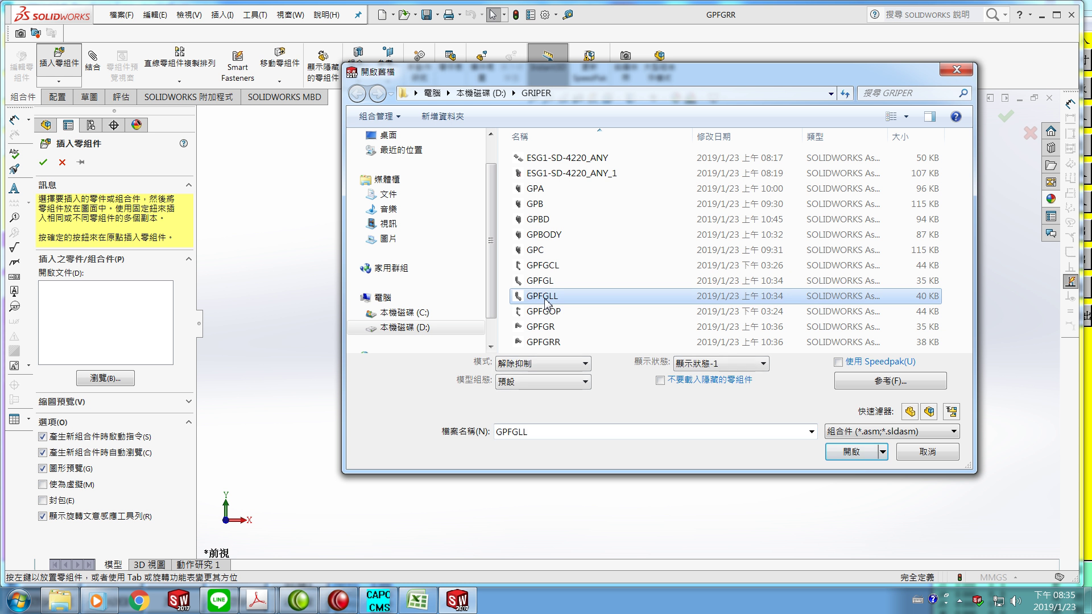
pyautogui.click(845, 451)
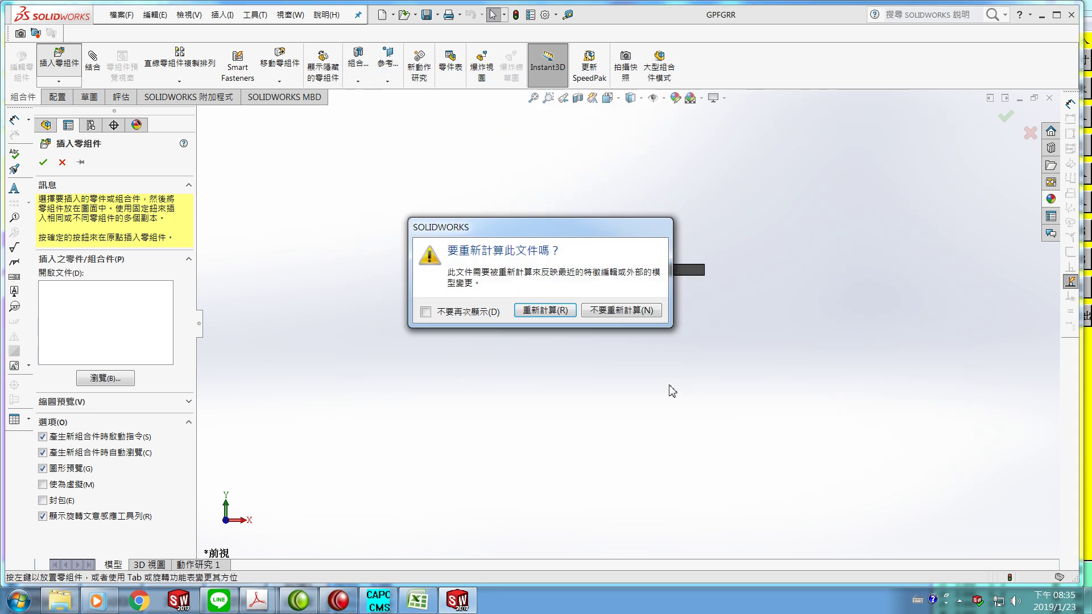
pyautogui.click(602, 313)
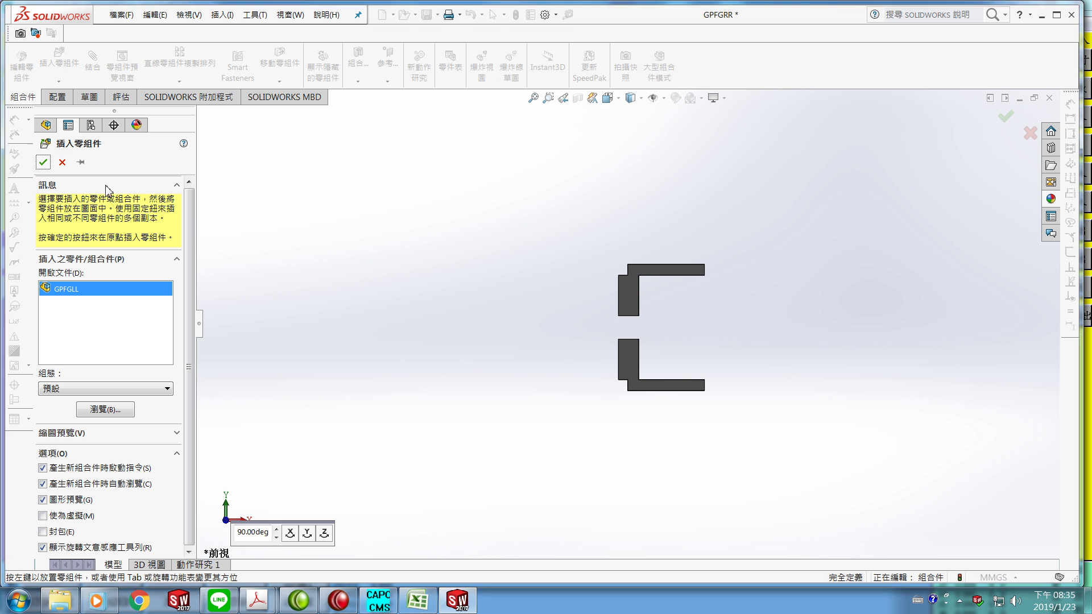
pyautogui.click(47, 166)
pyautogui.click(620, 310)
pyautogui.press('Escape')
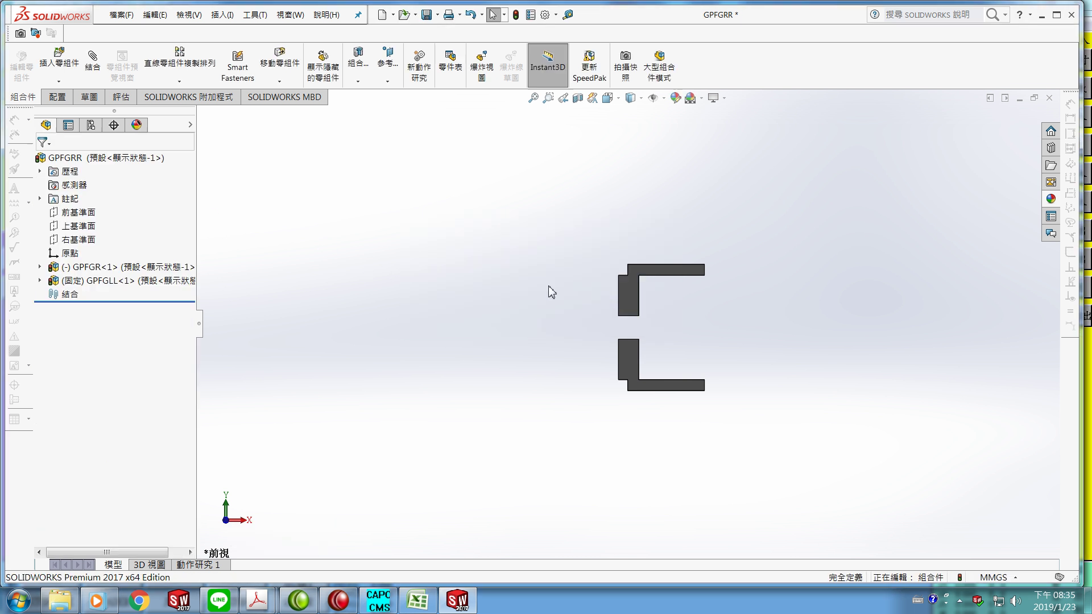
# - Insert the GPBD gripper body assembly from the GRIPER folder at the assembly origin without rebuilding it
pyautogui.click(60, 63)
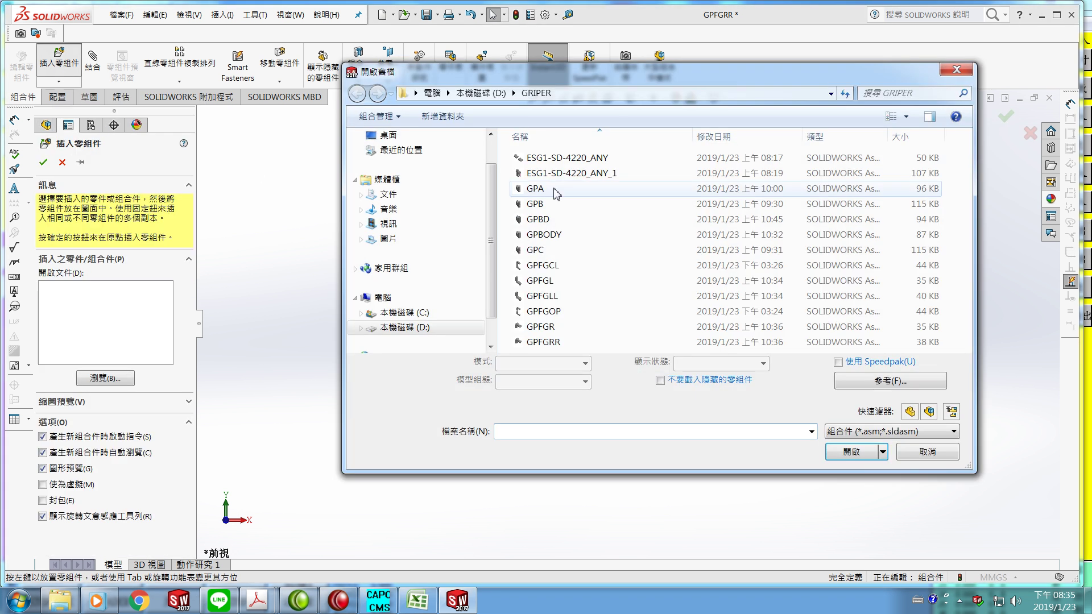
pyautogui.click(544, 221)
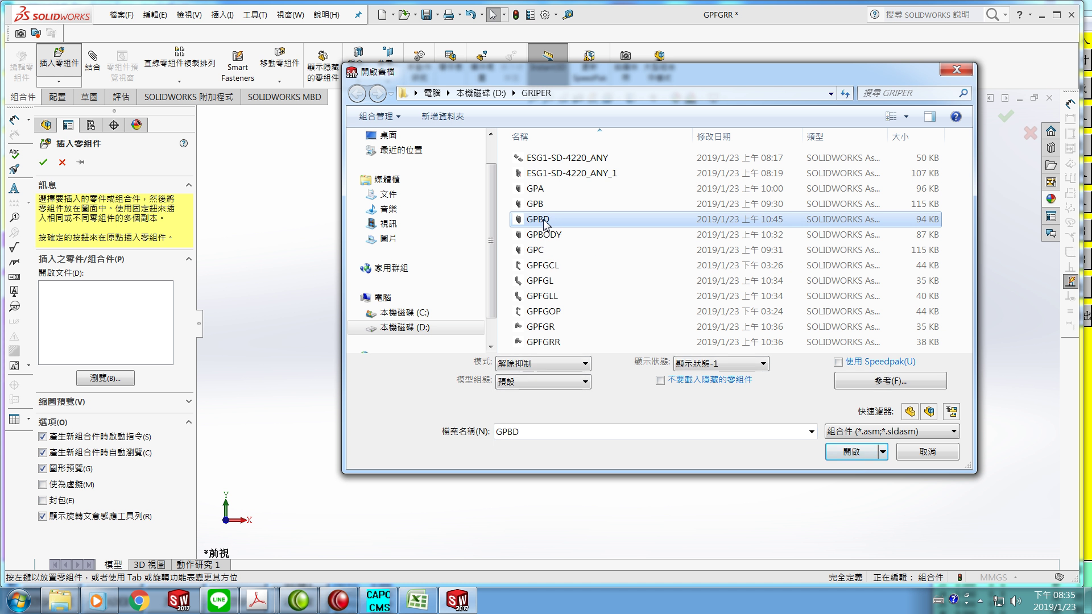
pyautogui.click(839, 451)
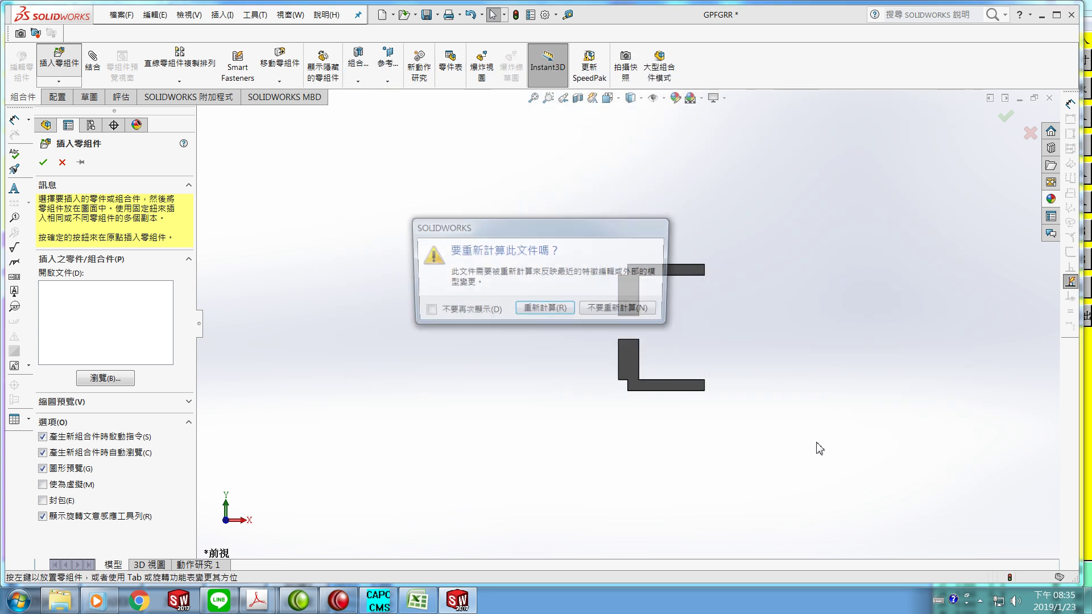
pyautogui.click(621, 316)
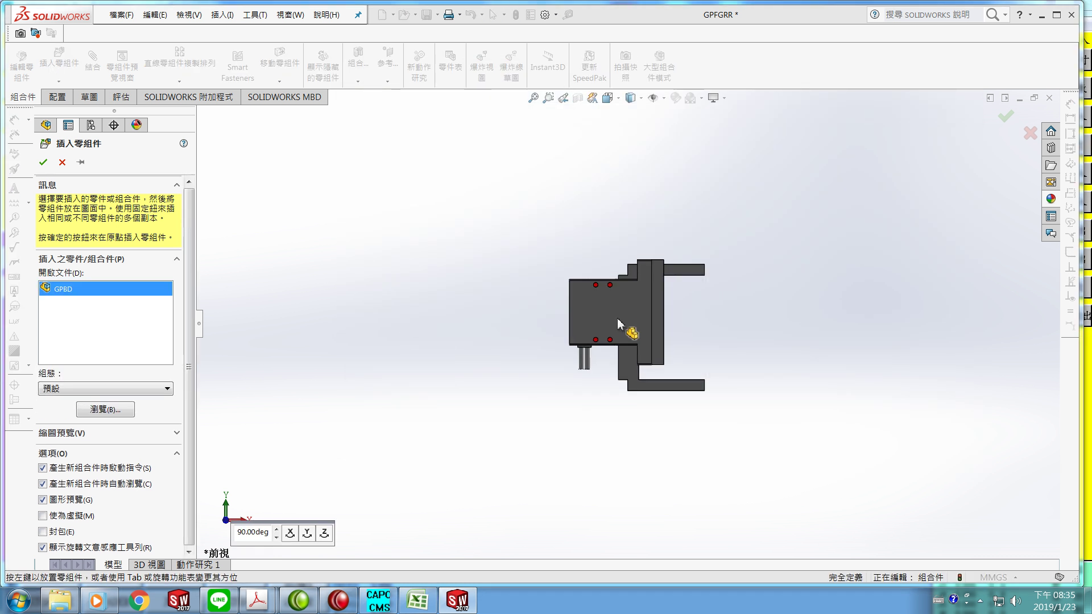
pyautogui.click(43, 162)
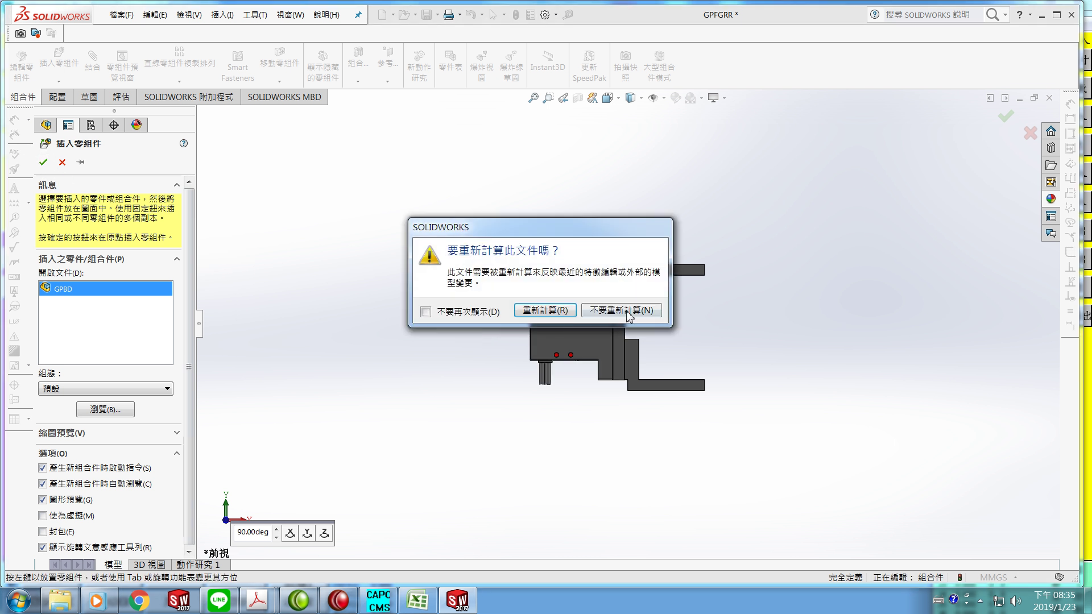
pyautogui.click(628, 314)
# - Highlight the assembly origin and examine its position relative to the gripper body and both fingers
pyautogui.moveTo(493, 353); pyautogui.dragTo(506, 227)
pyautogui.click(493, 14)
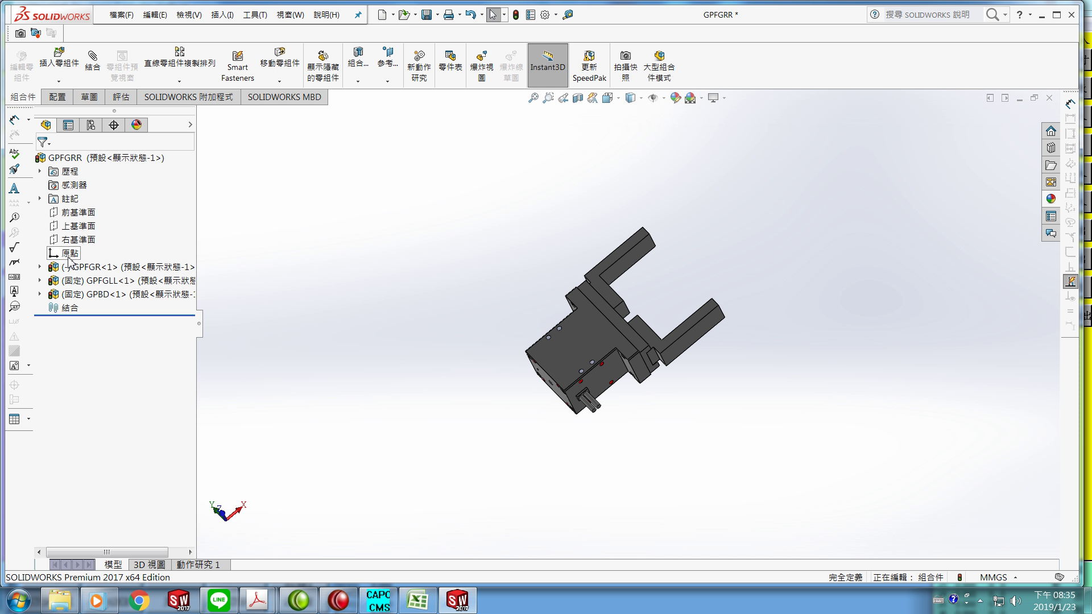
pyautogui.scroll(-3, 336, 343)
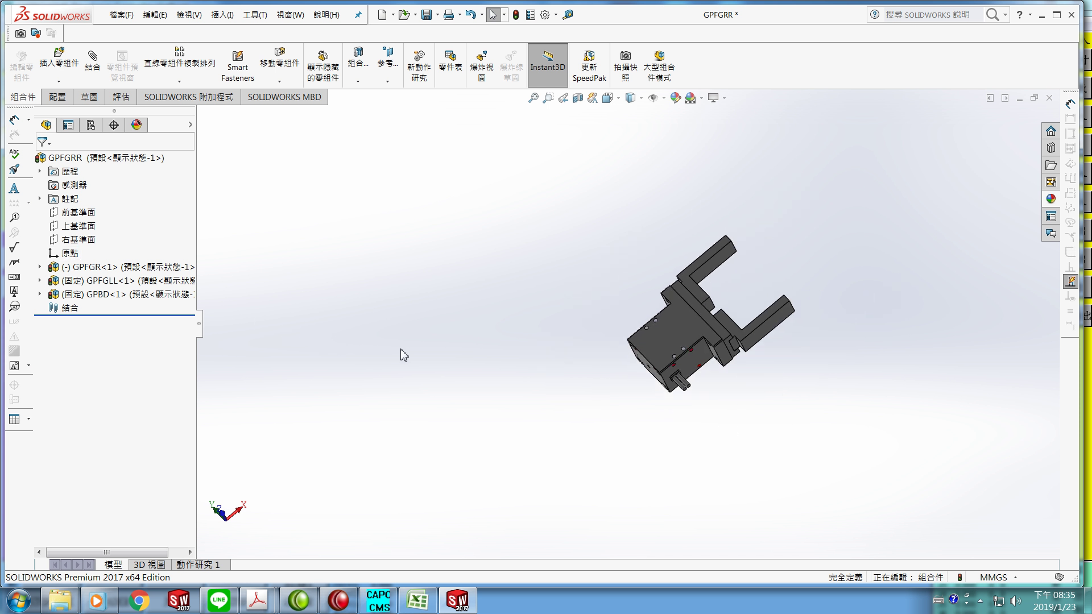
pyautogui.scroll(10, 404, 355)
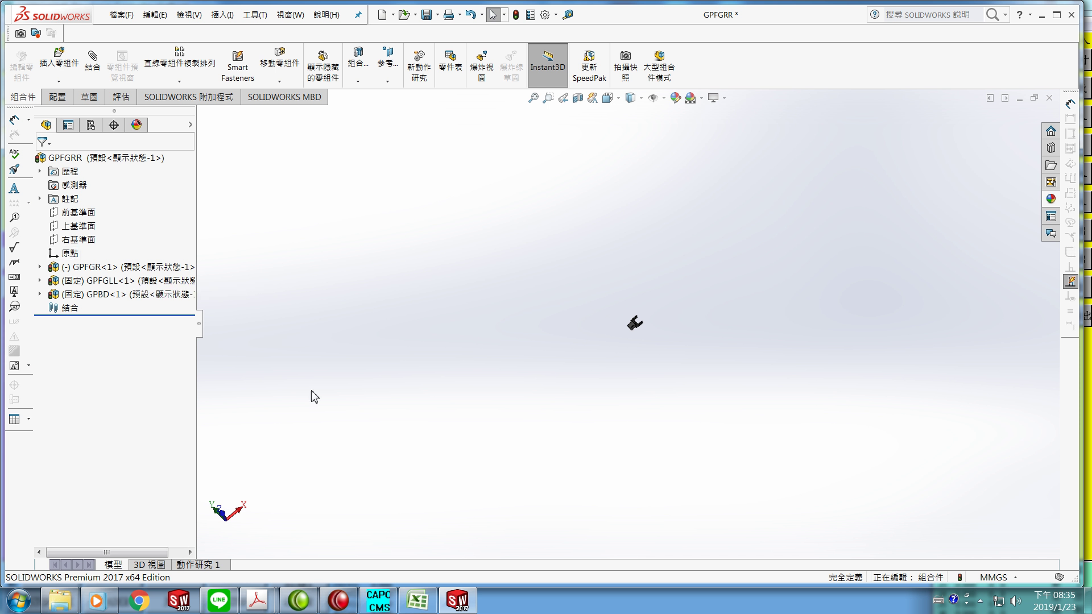
pyautogui.click(71, 253)
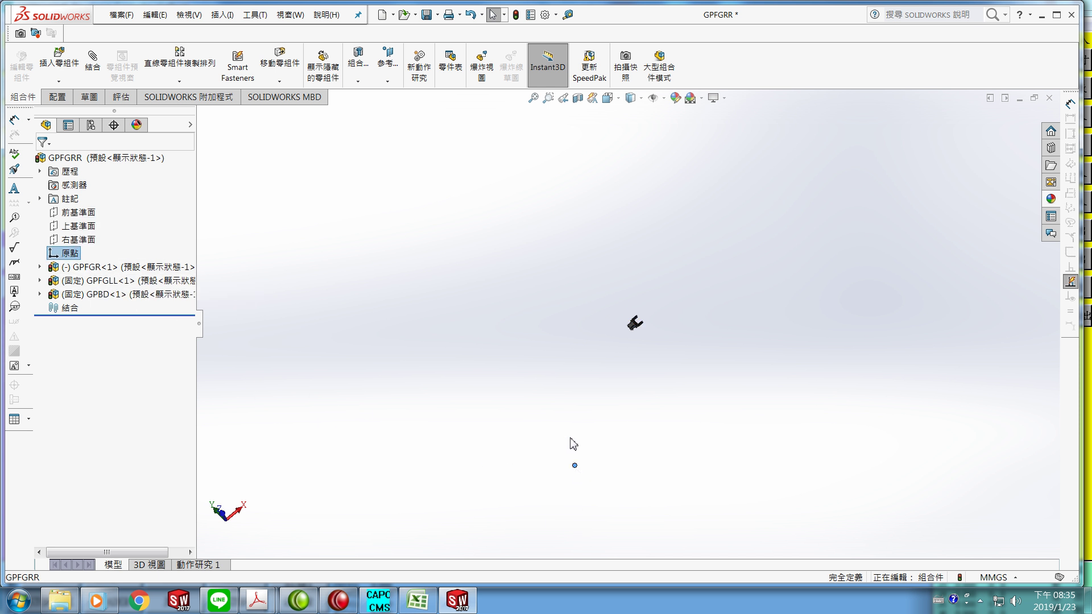
pyautogui.moveTo(526, 409); pyautogui.dragTo(505, 402)
pyautogui.press('Escape')
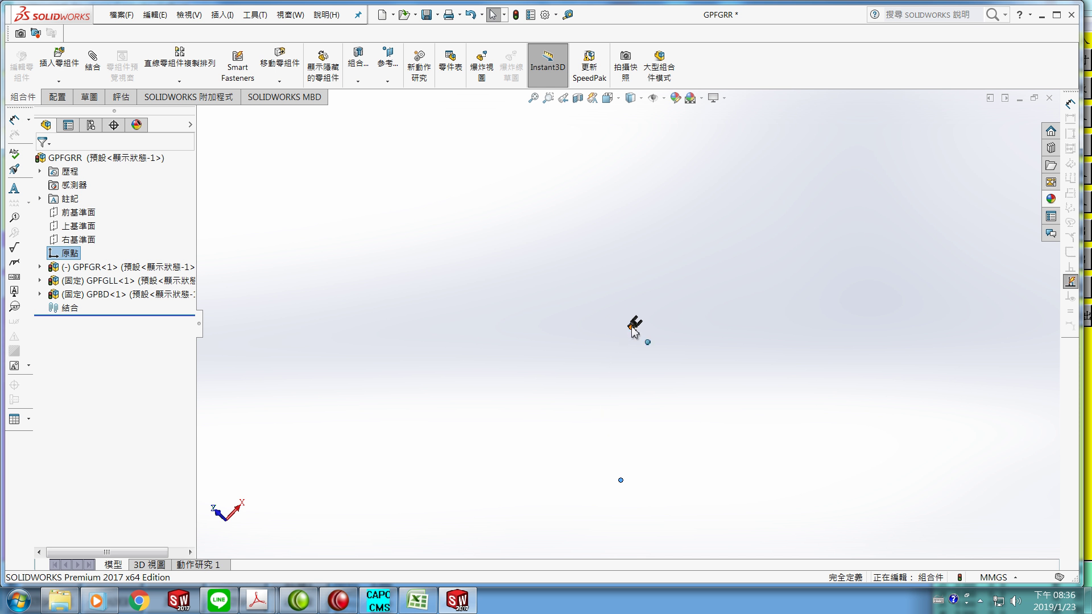
pyautogui.scroll(-6, 626, 333)
pyautogui.scroll(-2, 626, 335)
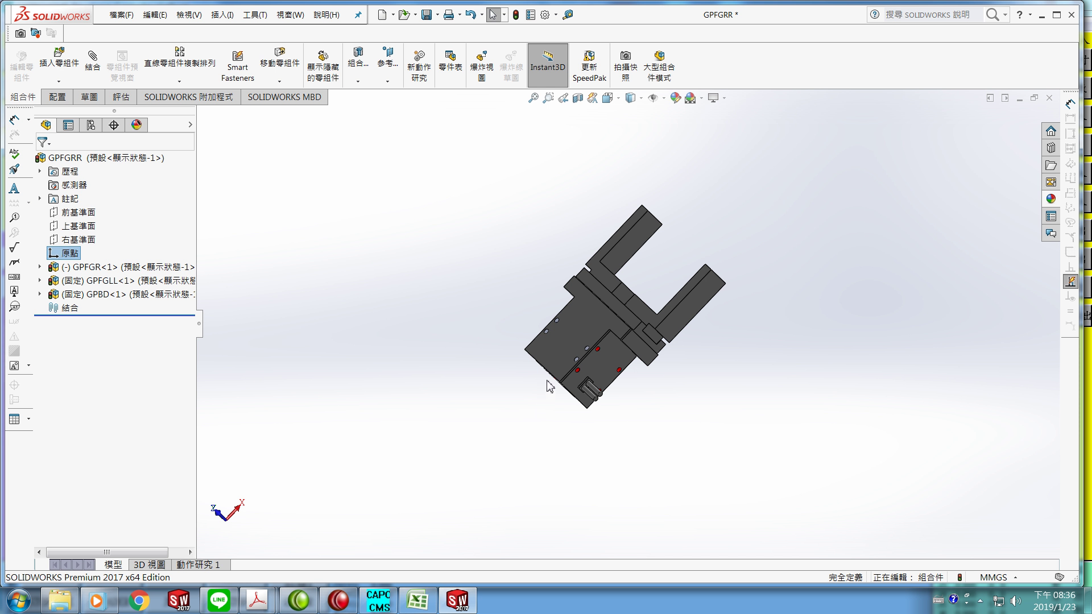
pyautogui.moveTo(543, 405); pyautogui.dragTo(565, 481)
pyautogui.press('Escape')
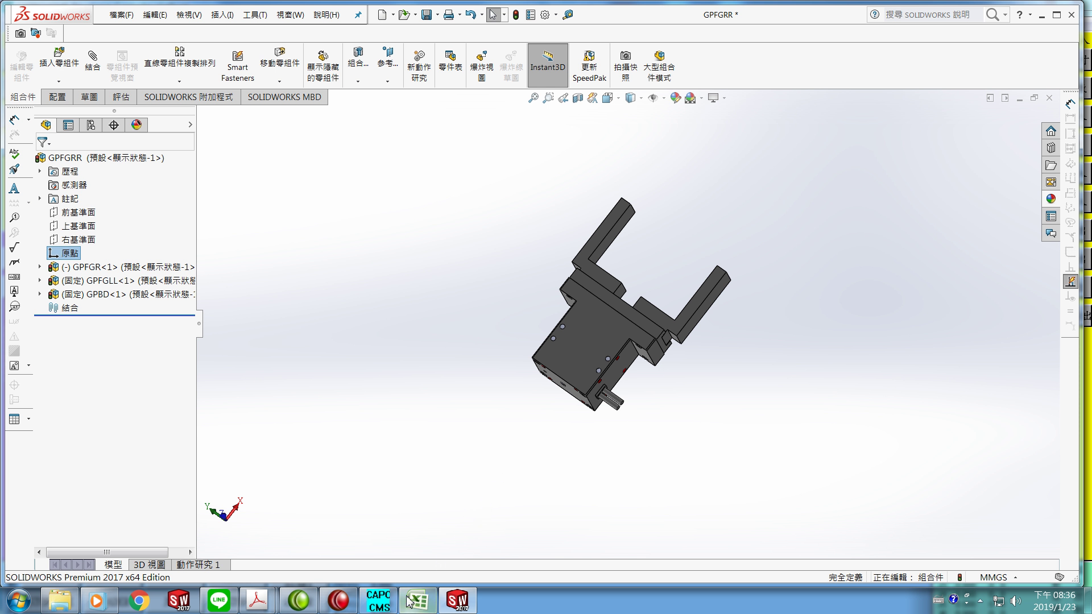
# - Switch to CAPPCHCMS, enter teaching mode and jog joint J1 in the positive direction to 40 degrees
pyautogui.click(379, 602)
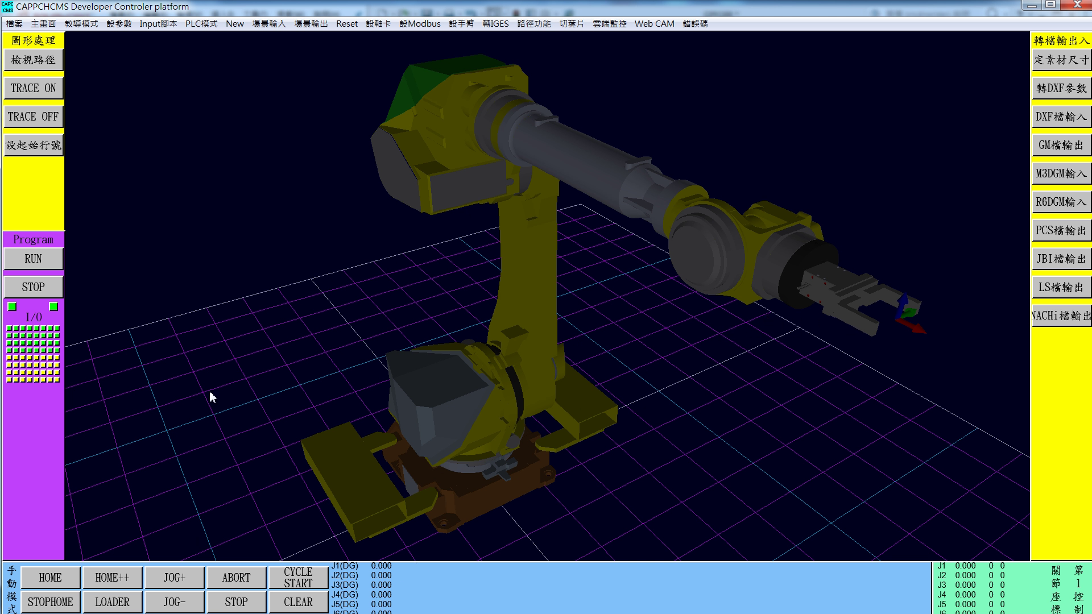
pyautogui.click(76, 28)
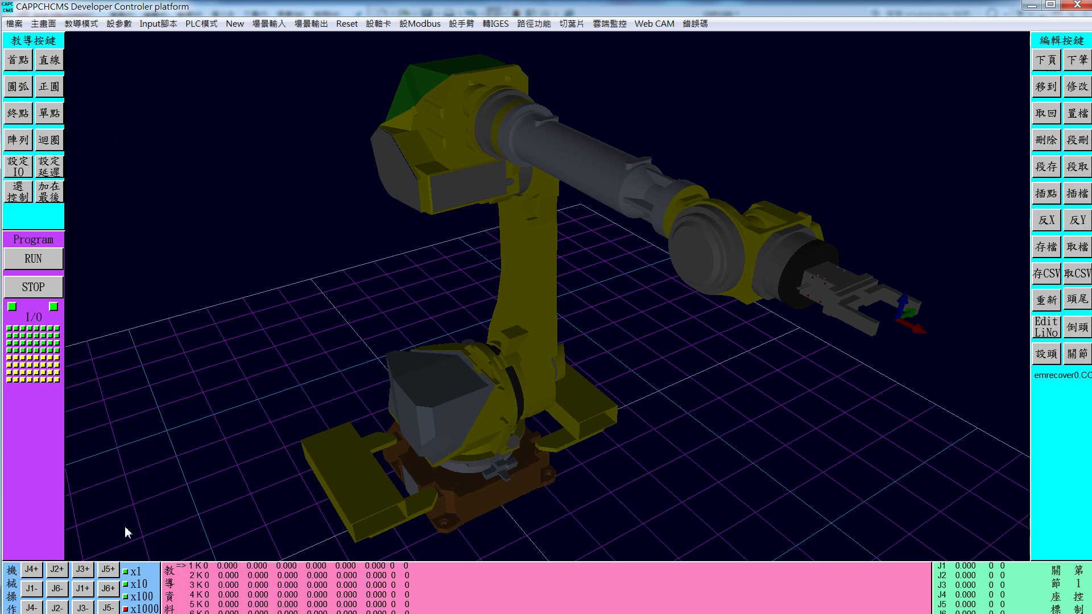
pyautogui.click(84, 591)
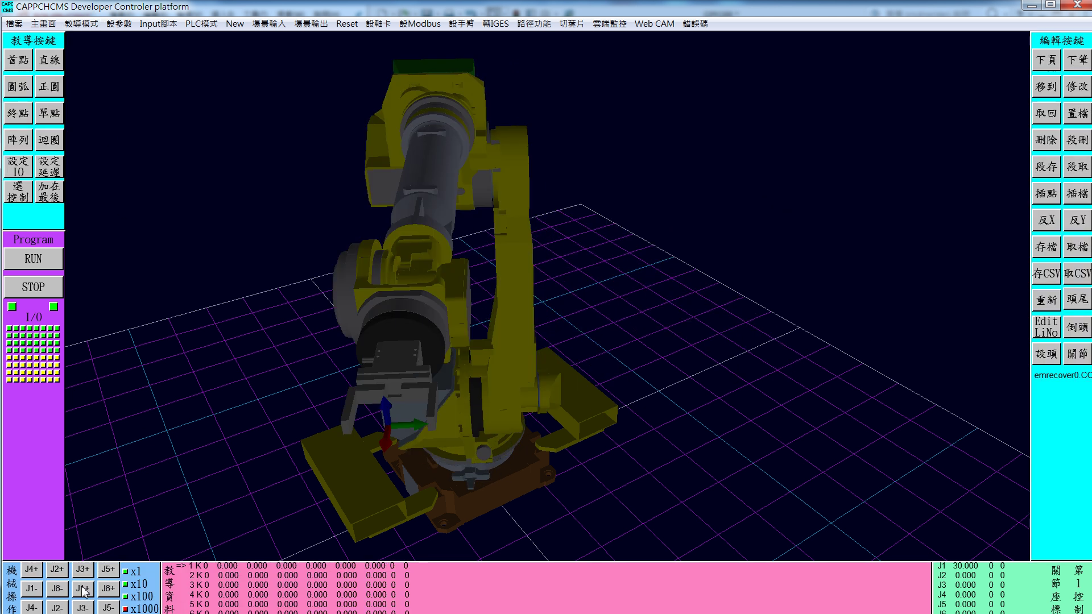
# - Turn on the first two yellow I/O points to close the gripper fingers, and jog joint J1 back to 10 degrees
pyautogui.click(10, 358)
pyautogui.click(17, 359)
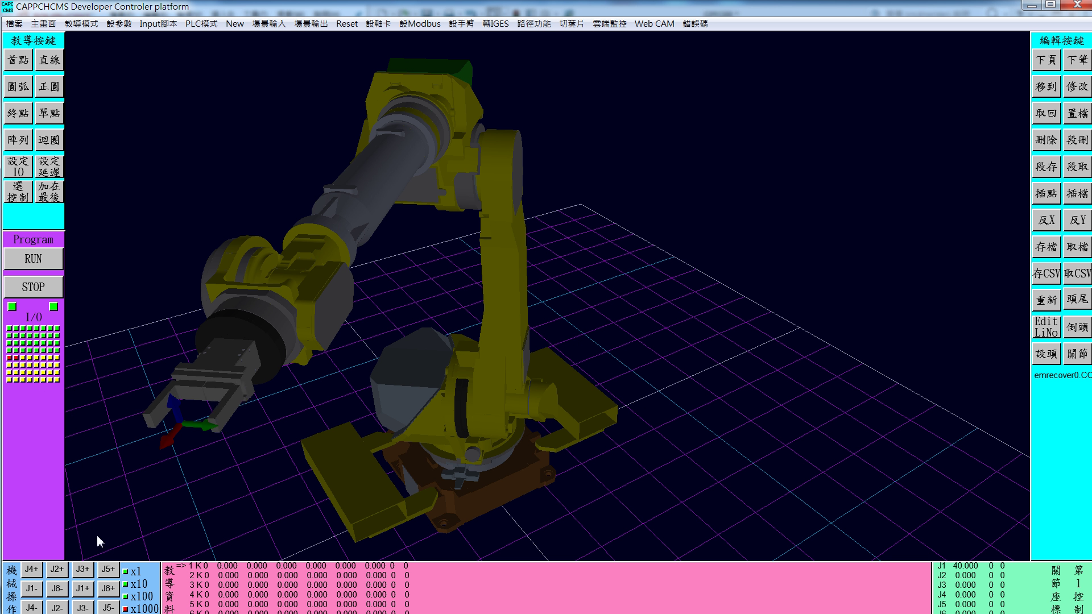
pyautogui.click(32, 589)
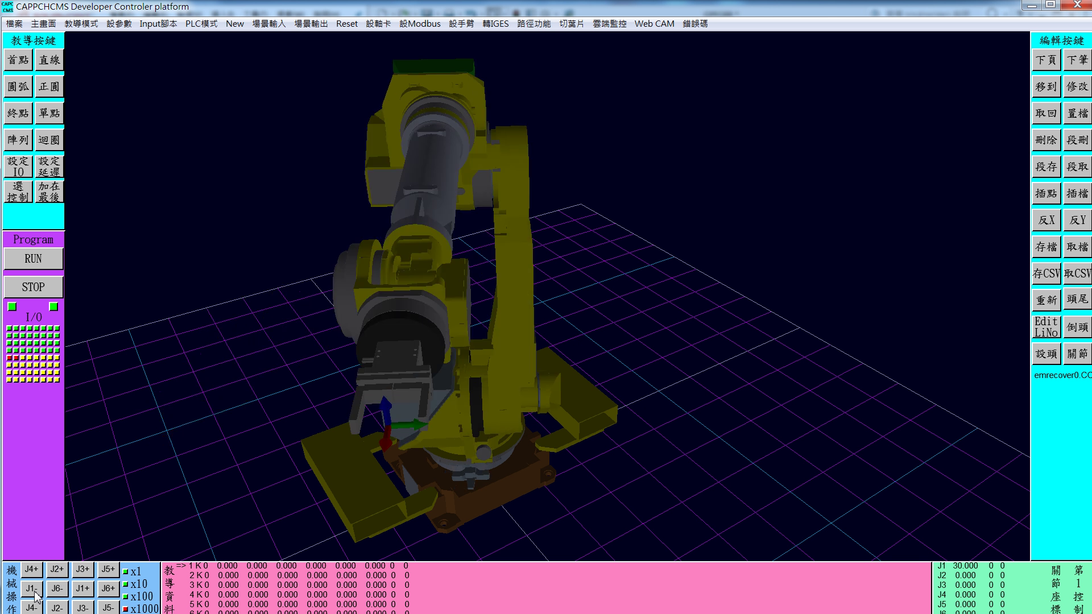
pyautogui.click(32, 589)
pyautogui.click(32, 589)
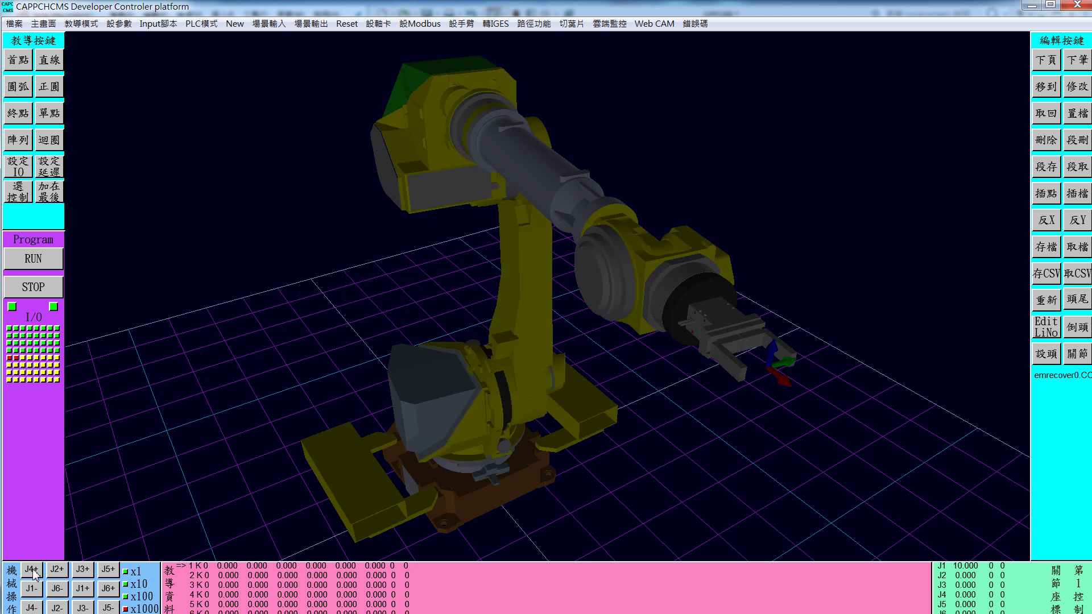
# - Turn off the first two yellow I/O points one after the other to open both gripper fingers
pyautogui.click(13, 364)
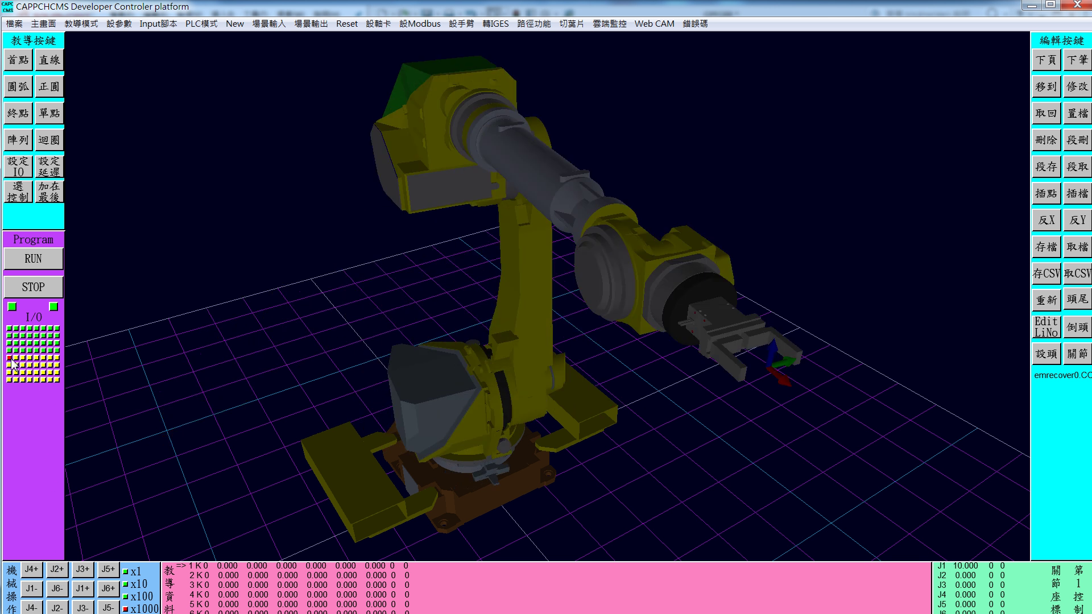
pyautogui.click(9, 359)
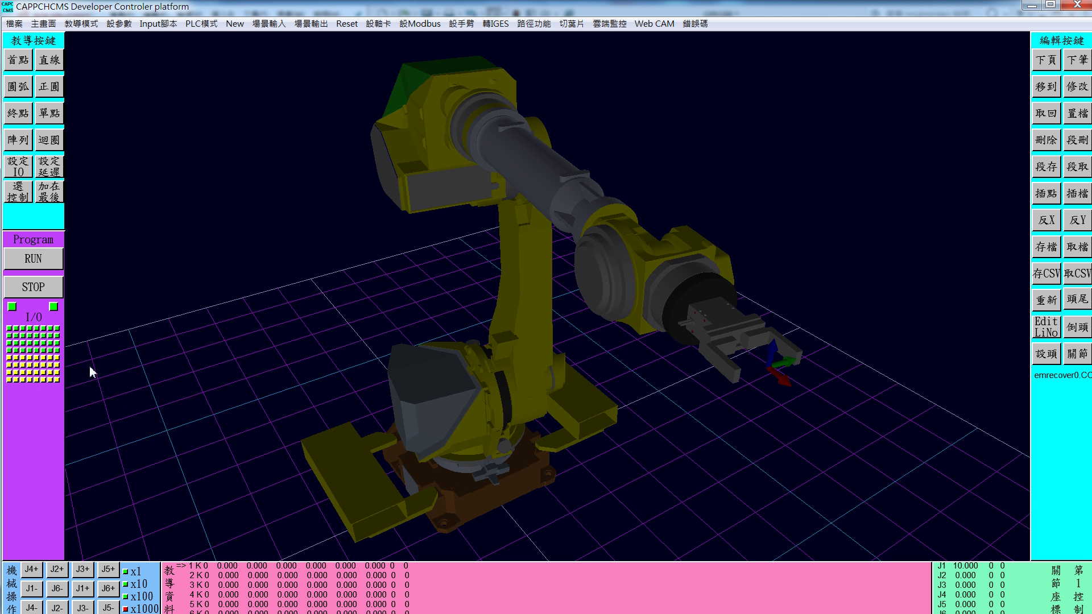